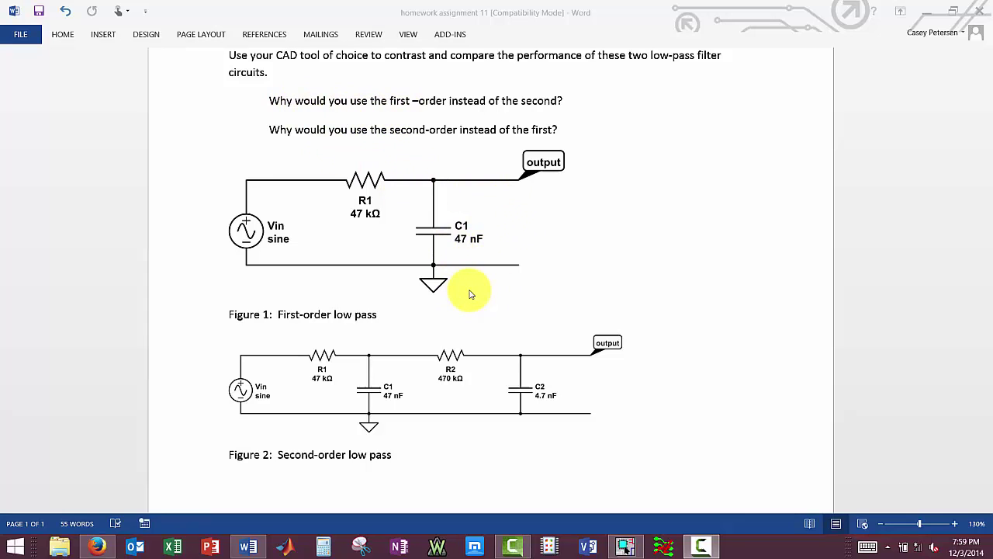
Switch from the Word homework sheet to the OrCAD Capture project refilter_1and2.
key(alt+Tab)
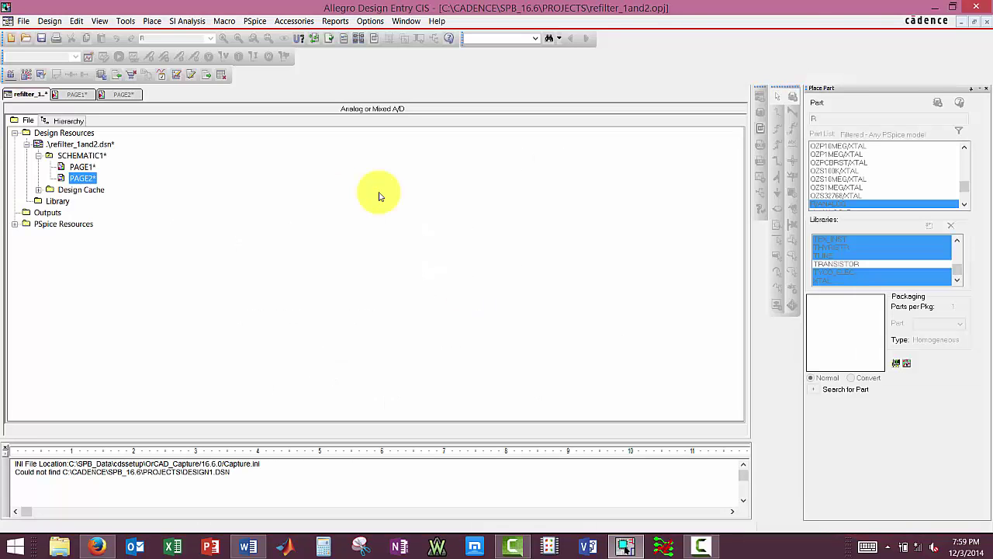
On PAGE1, add every library in the pspice folder and set the part filter for R/ANALOG.
click(76, 95)
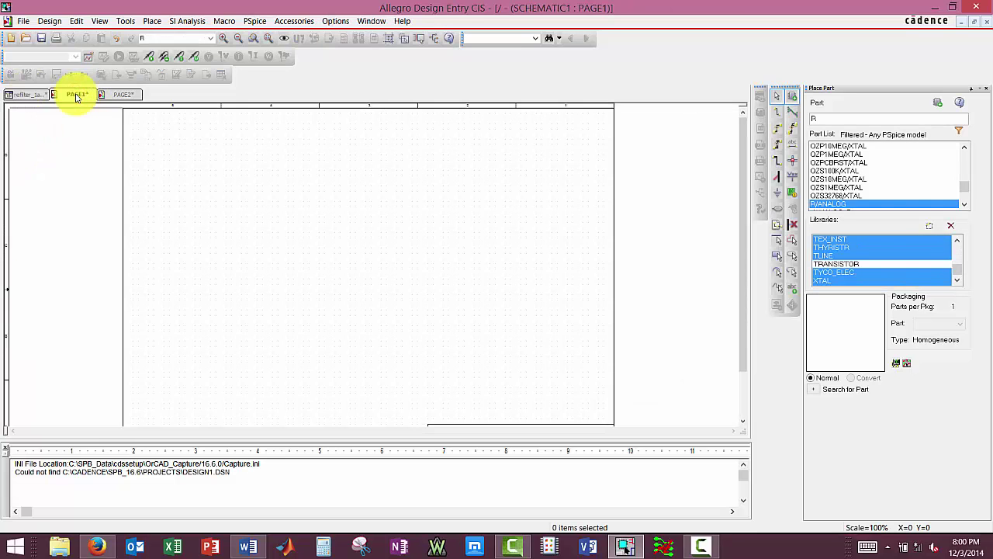
click(929, 228)
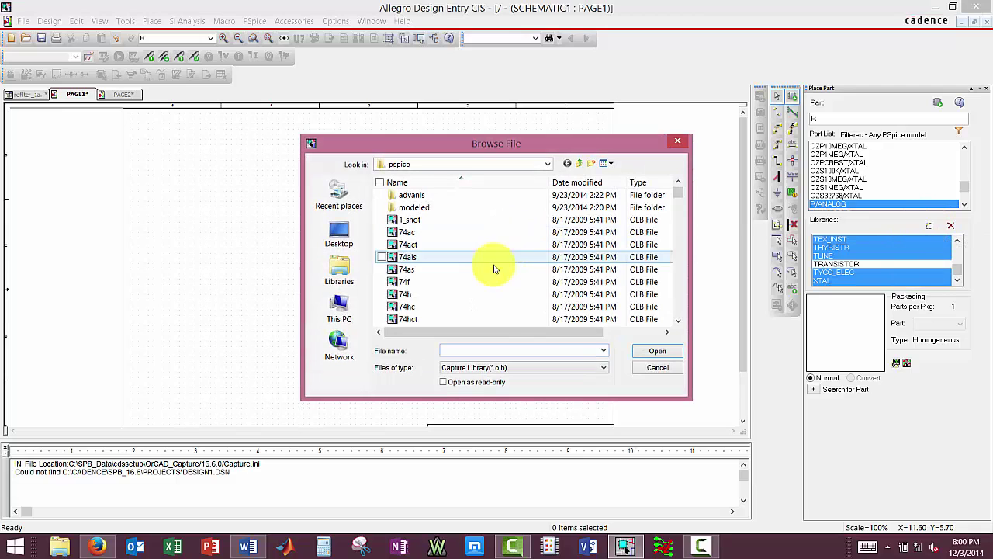
click(548, 246)
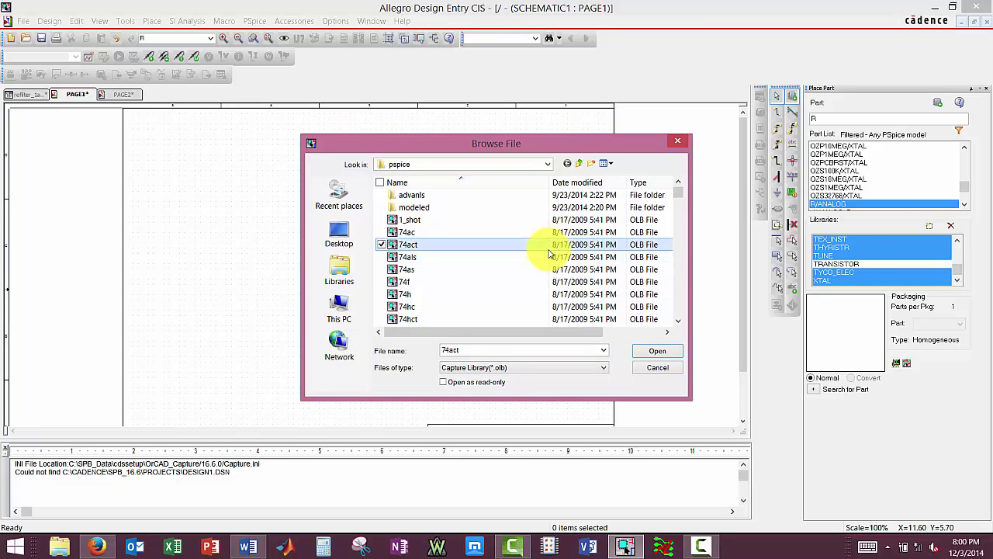
key(ctrl+a)
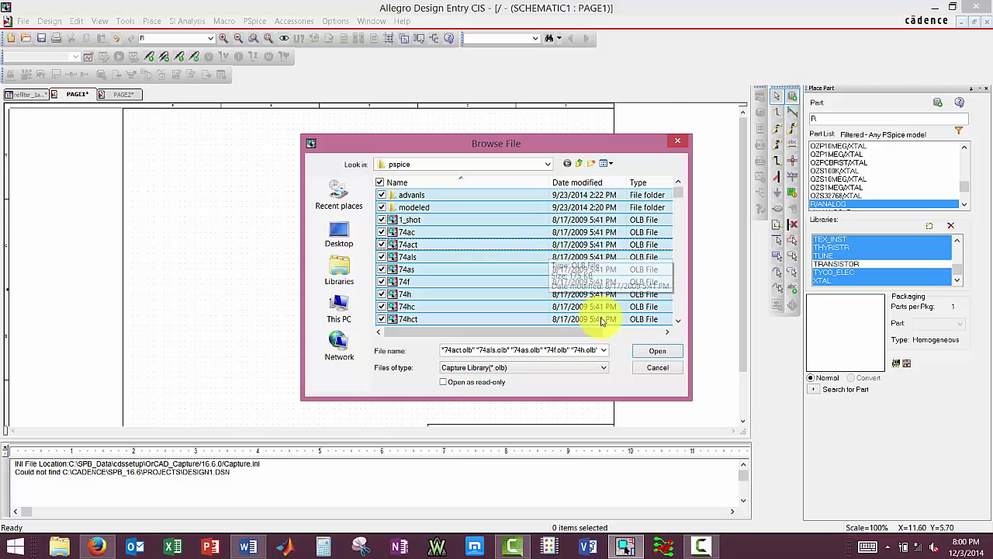
click(657, 351)
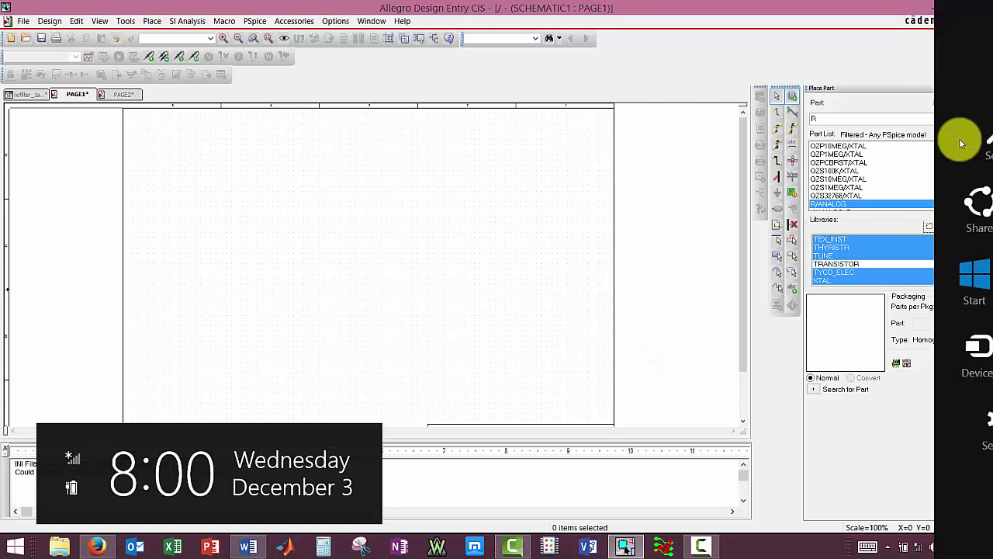
click(948, 118)
click(960, 133)
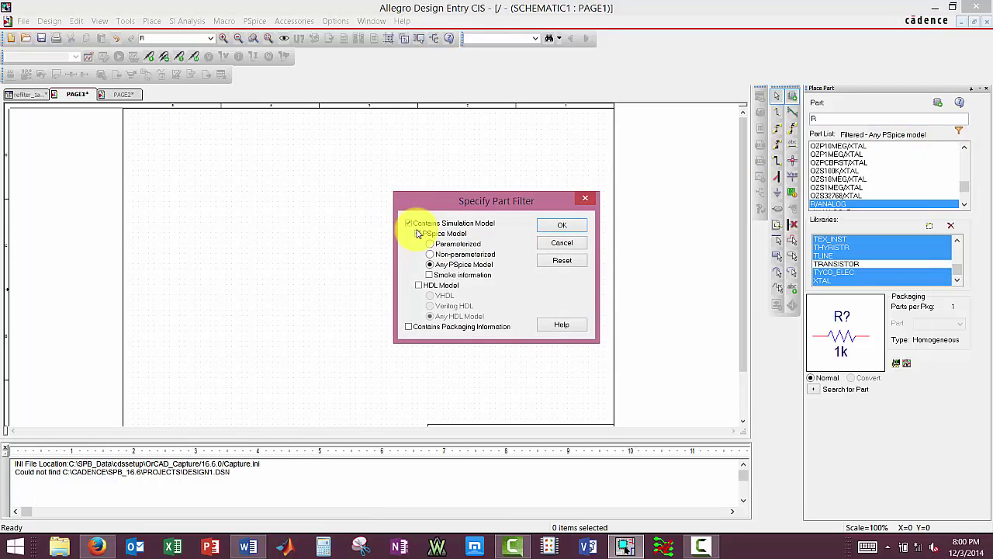
click(570, 225)
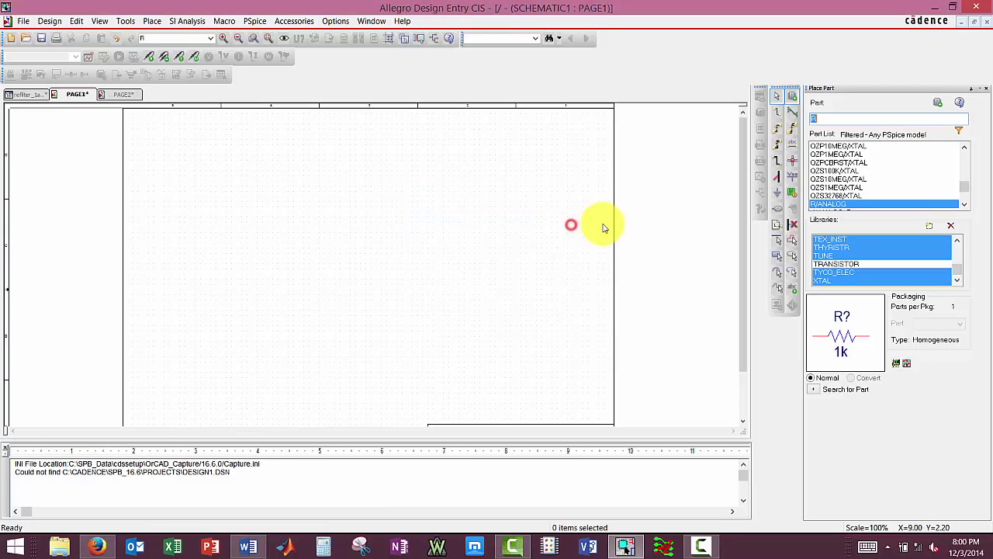
Place an AC voltage source V1 (1Vac, 0Vdc) on PAGE1.
click(150, 21)
mouse_move(126, 78)
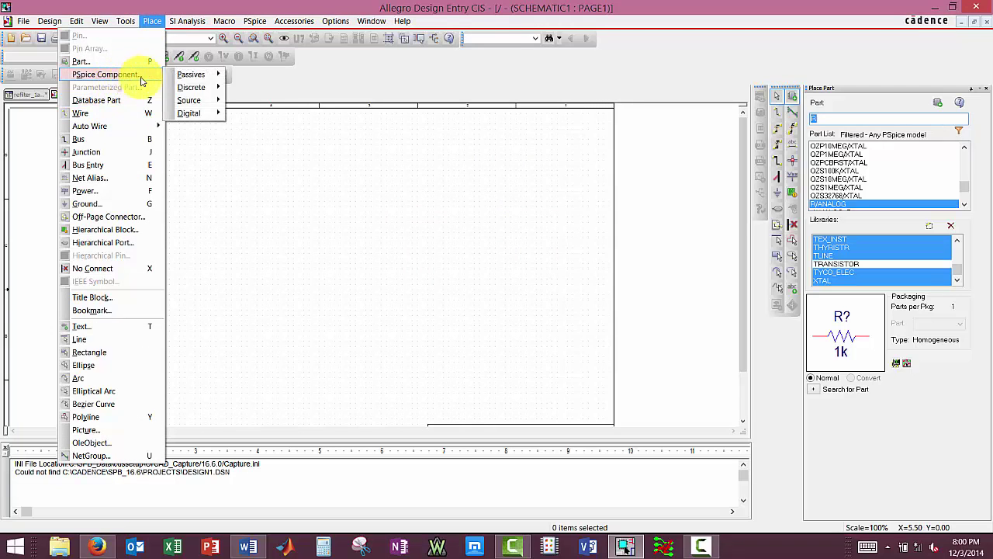
mouse_move(188, 100)
mouse_move(116, 104)
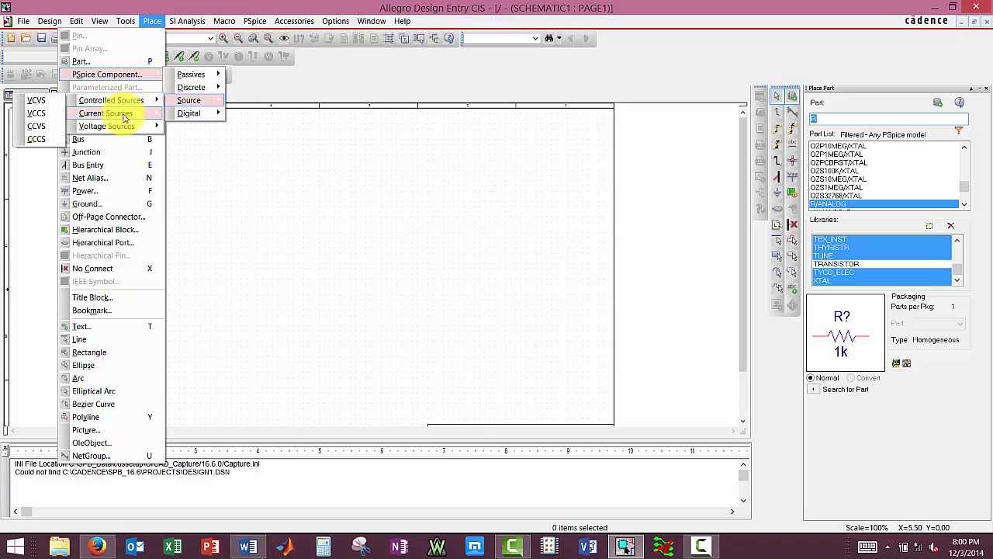
mouse_move(129, 127)
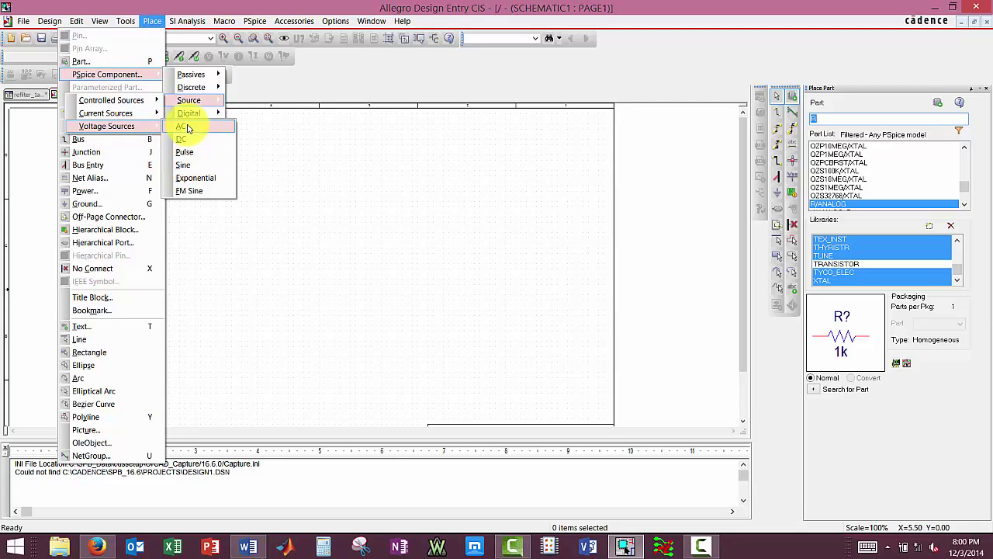
click(187, 126)
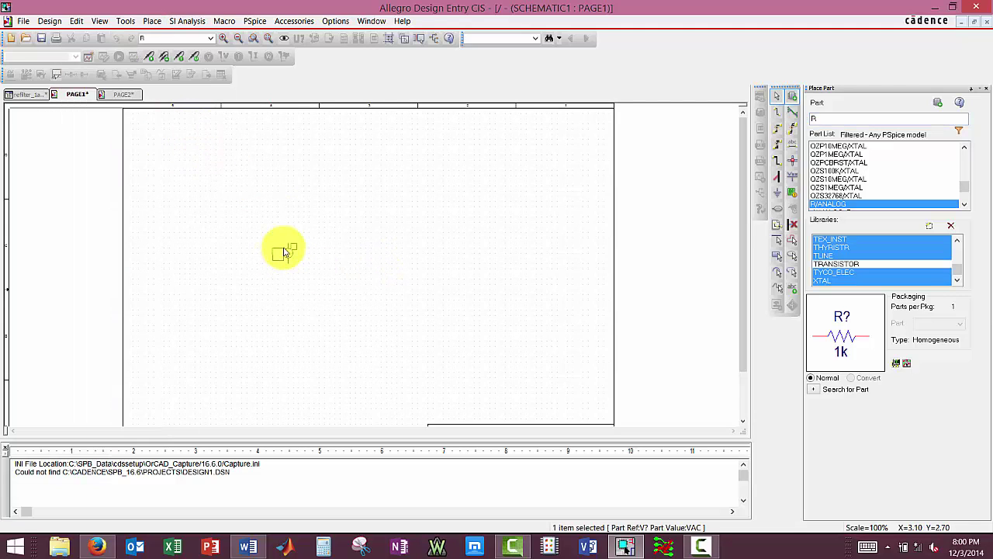
click(284, 251)
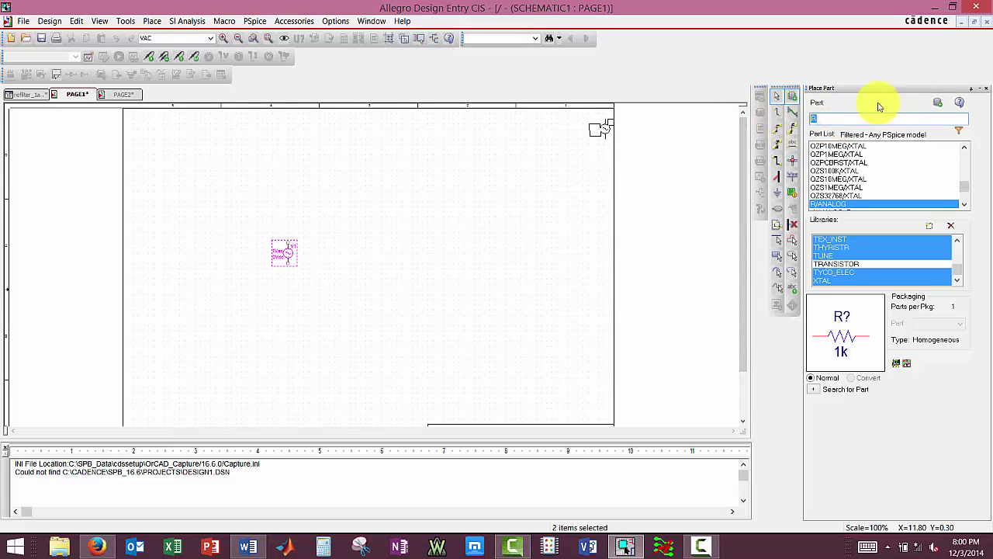
Place a 1k R/ANALOG resistor R1 to the right of the source.
double_click(827, 203)
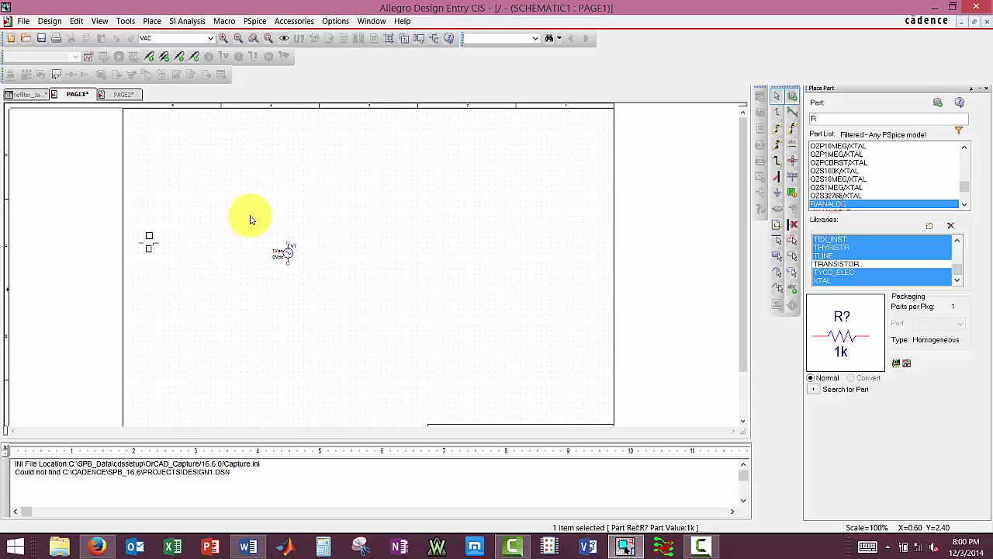
click(334, 228)
key(Escape)
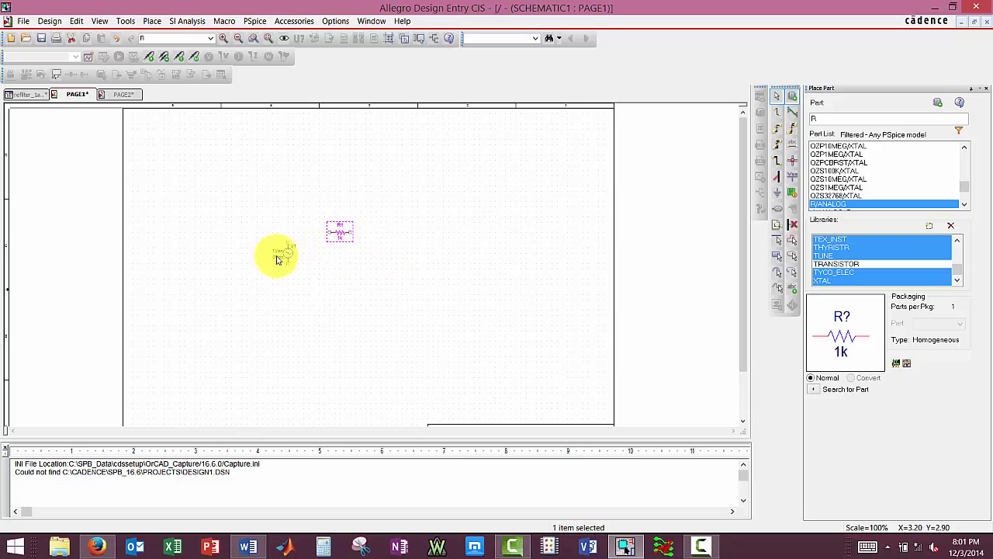
click(320, 265)
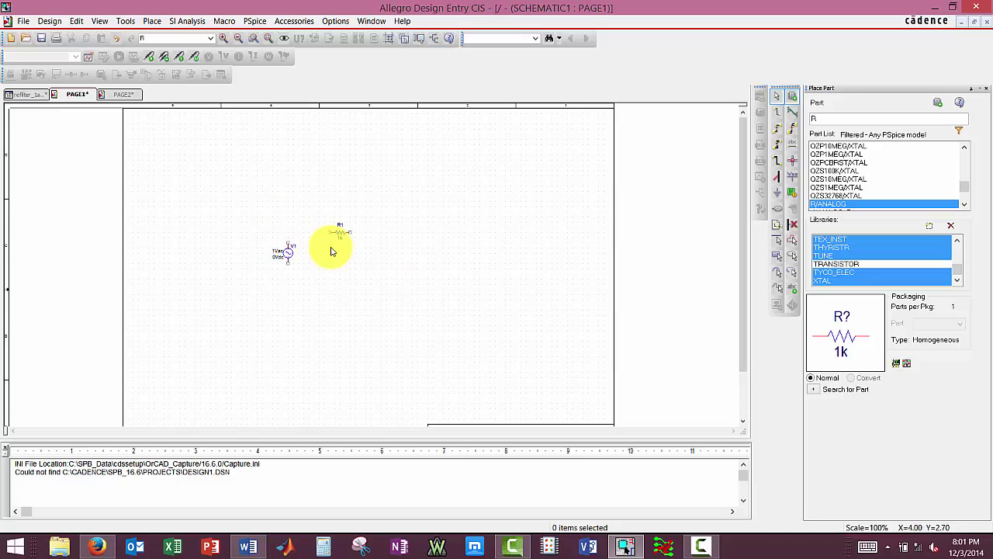
scroll(322, 252, down, 2)
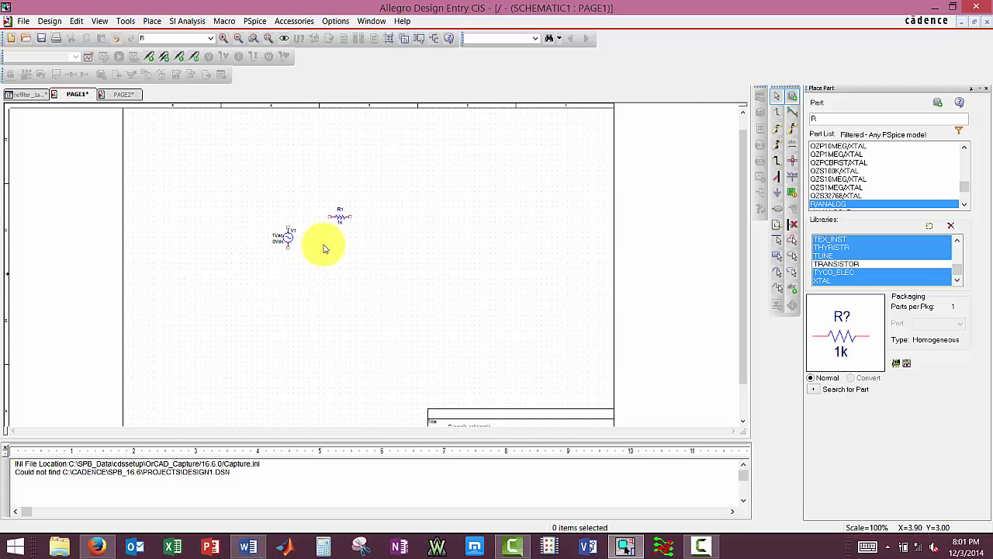
ctrl+scroll(328, 247, up, 2)
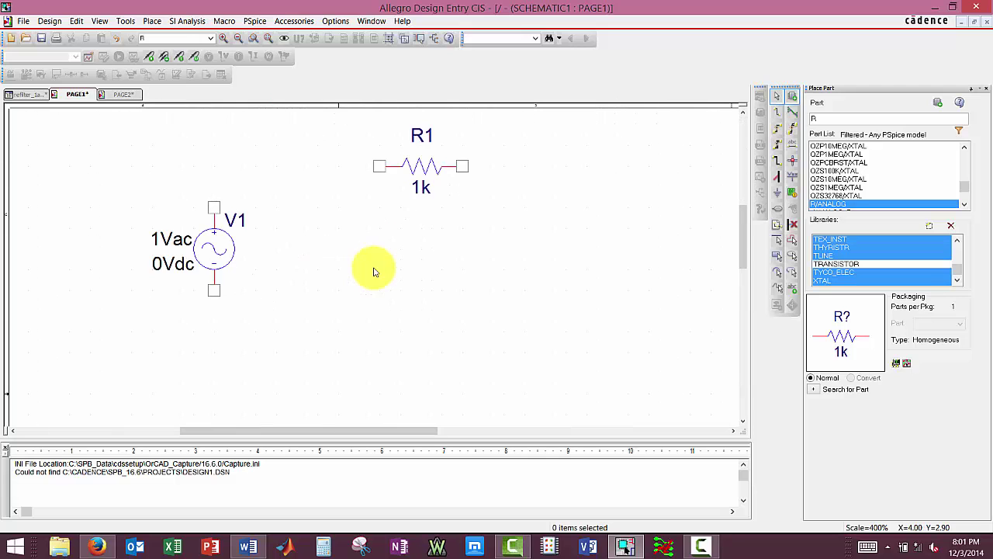
ctrl+scroll(373, 261, down, 3)
ctrl+scroll(373, 261, up, 2)
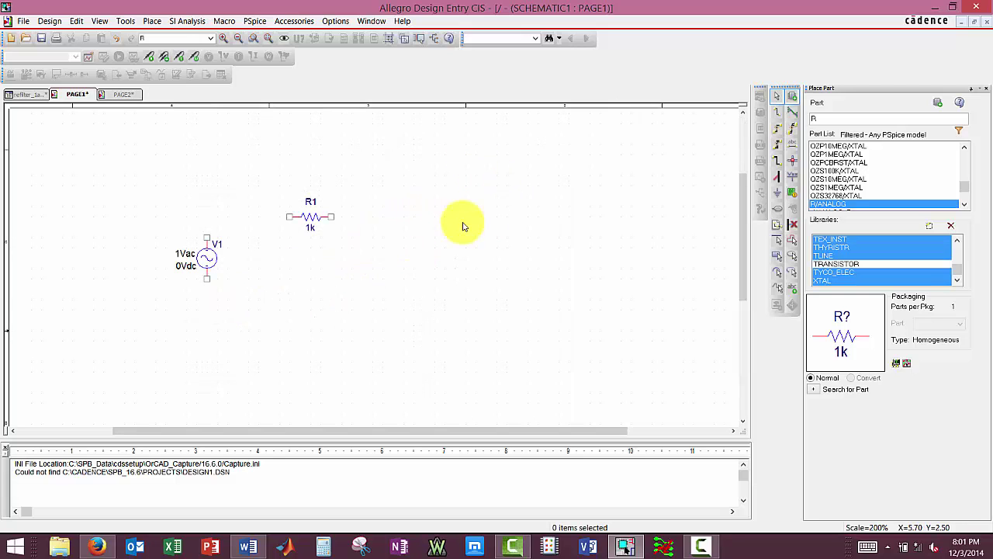
Place a rotated, vertical 1n C/ANALOG capacitor C1 to the right of R1.
click(832, 118)
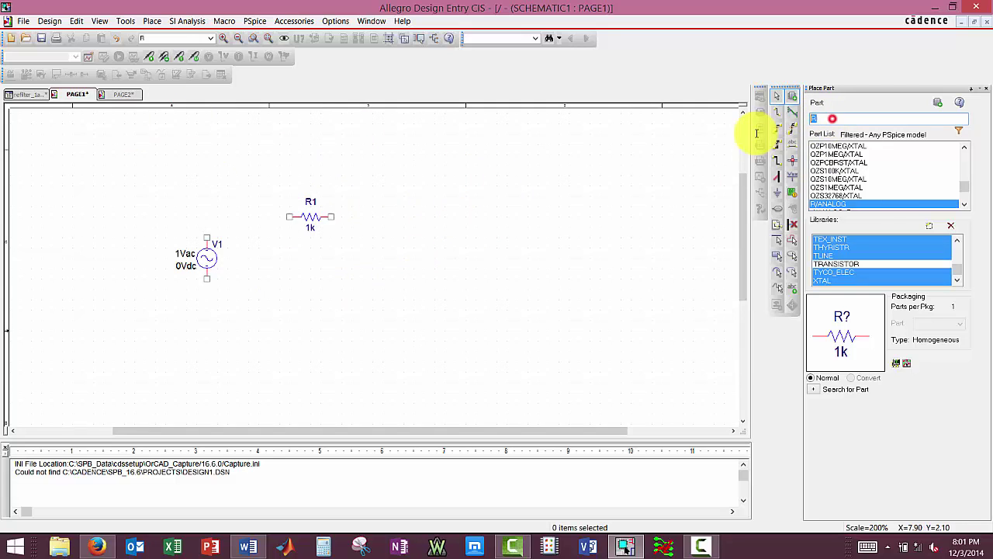
text(cap)
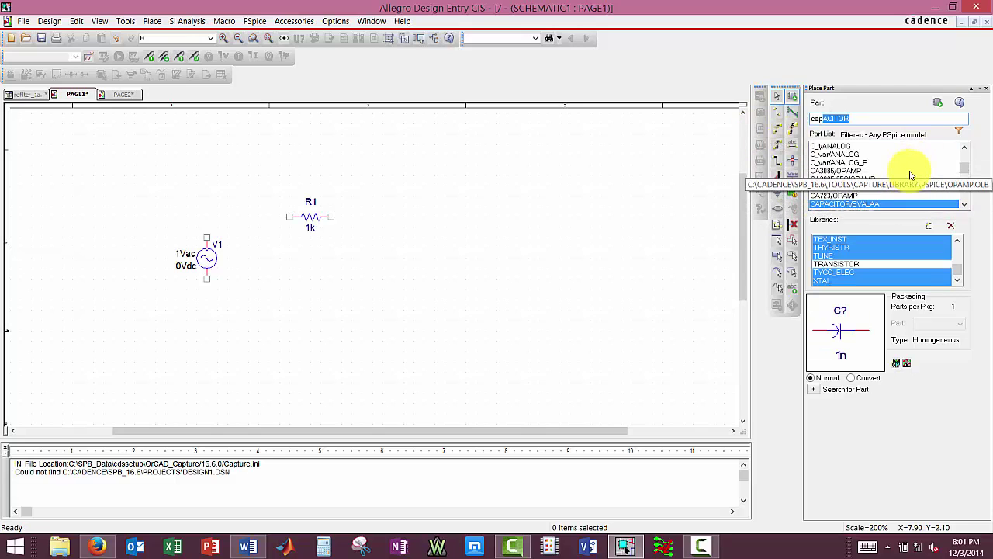
key(Delete)
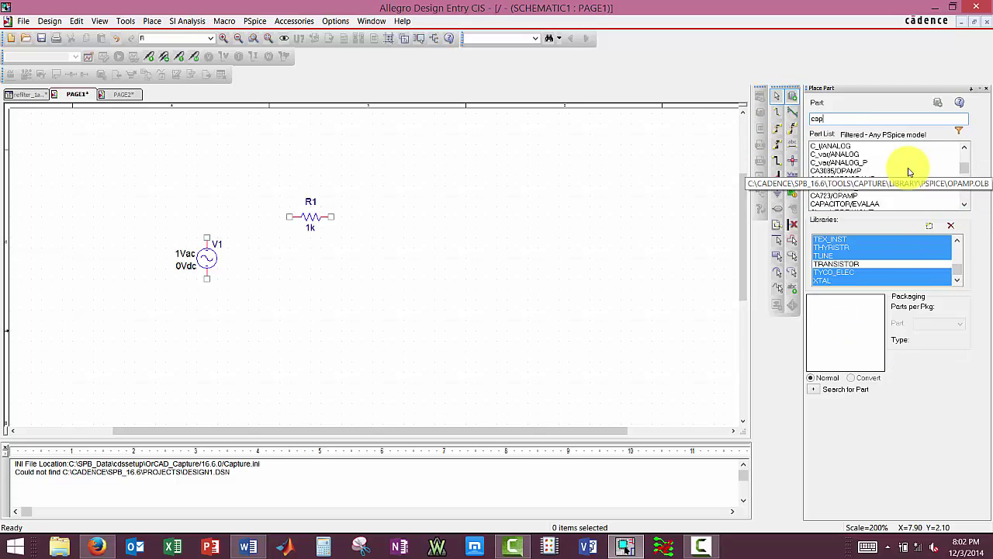
key(BackSpace)
key(BackSpace)
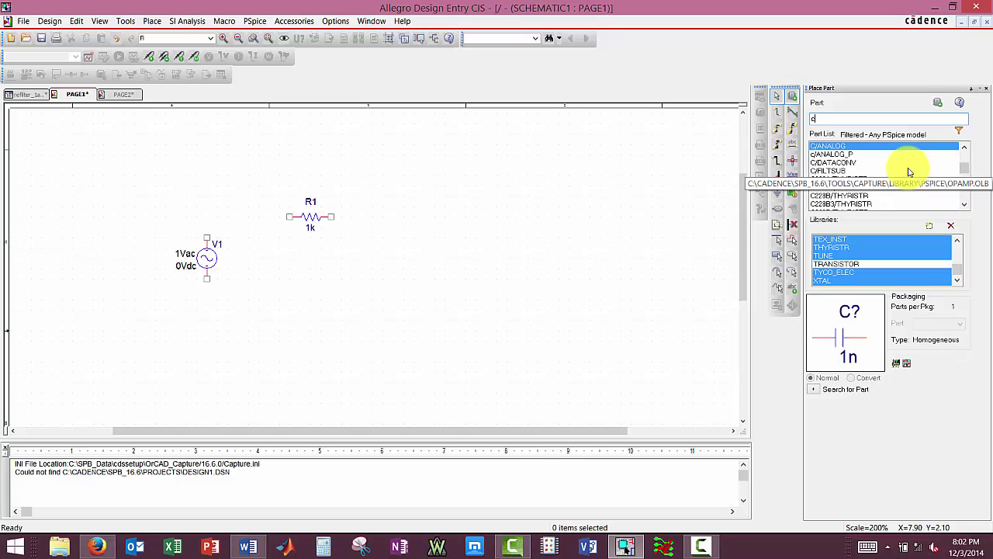
double_click(828, 146)
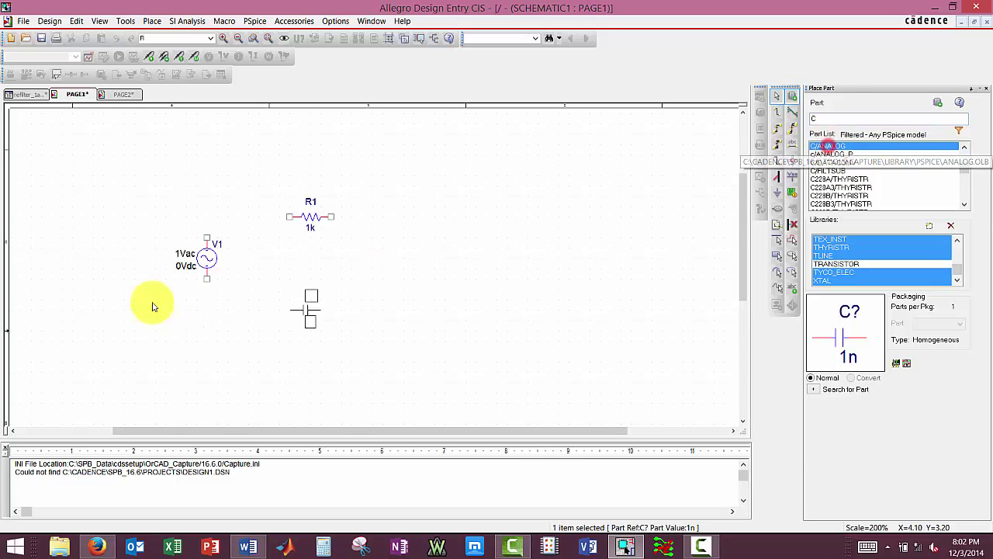
right_click(306, 266)
click(350, 334)
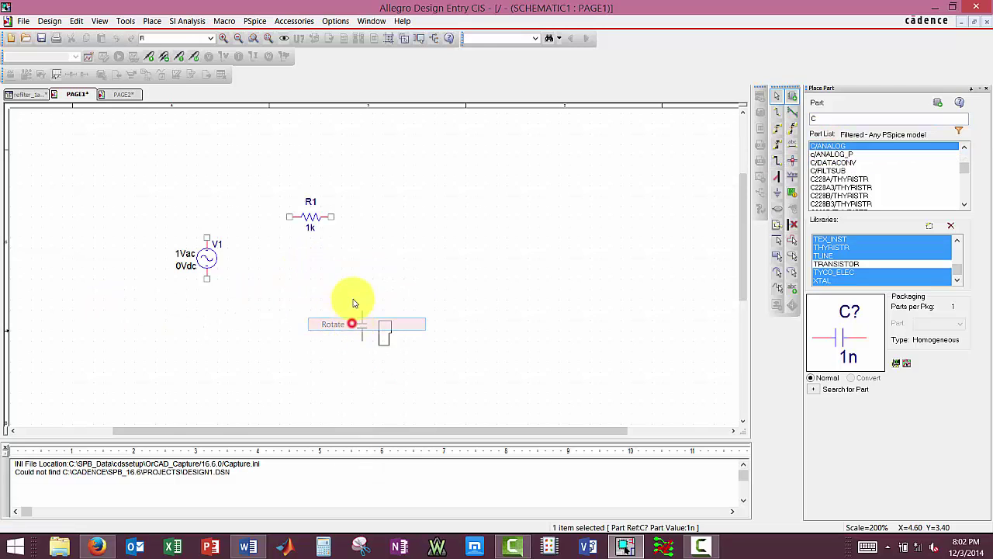
click(376, 259)
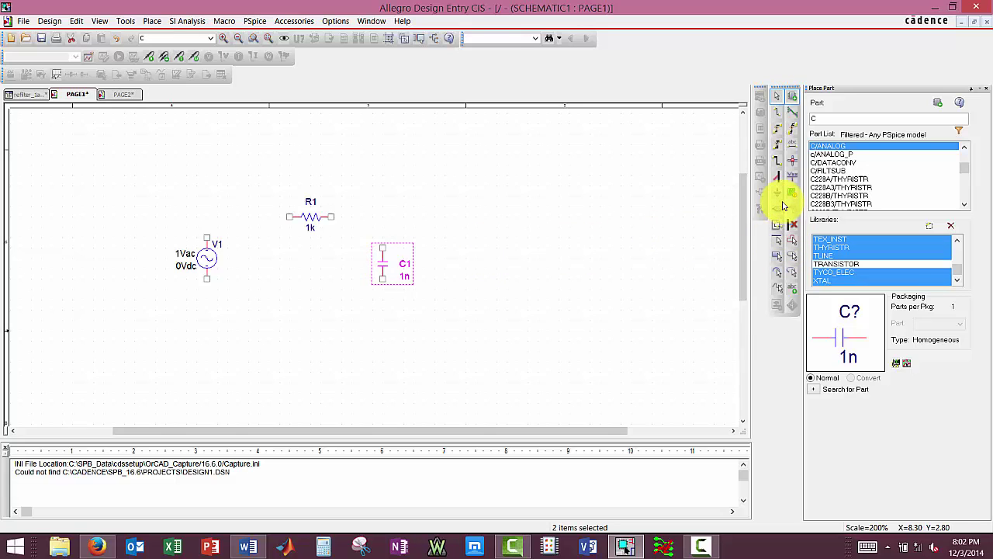
Place a 0/CAPSYM ground symbol below C1.
click(785, 193)
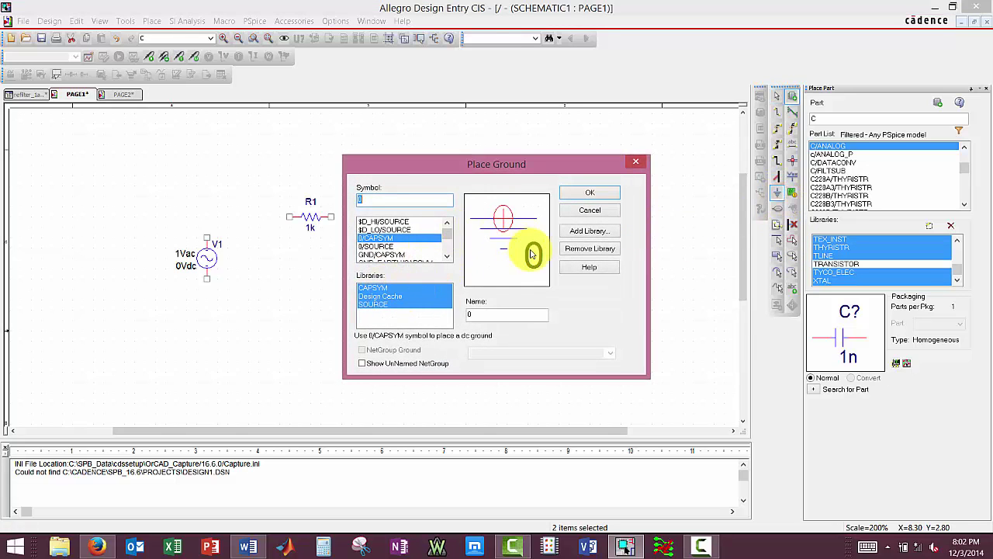
click(590, 192)
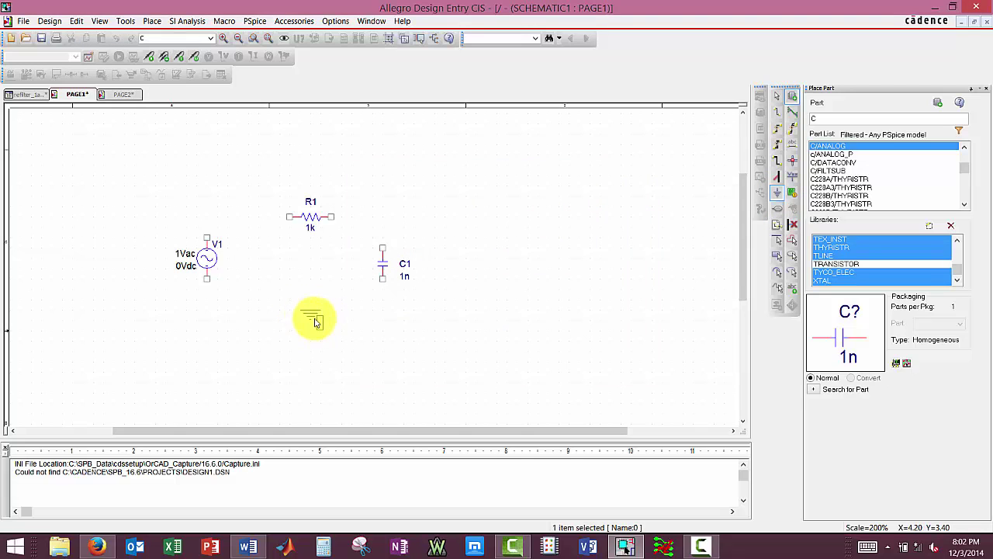
click(379, 326)
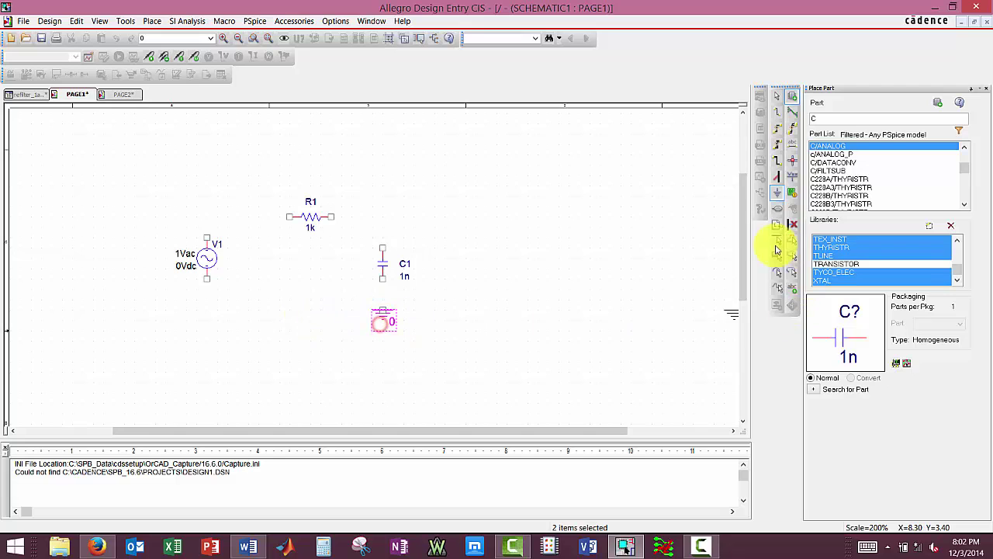
Wire V1's top pin to R1's left pin.
click(776, 129)
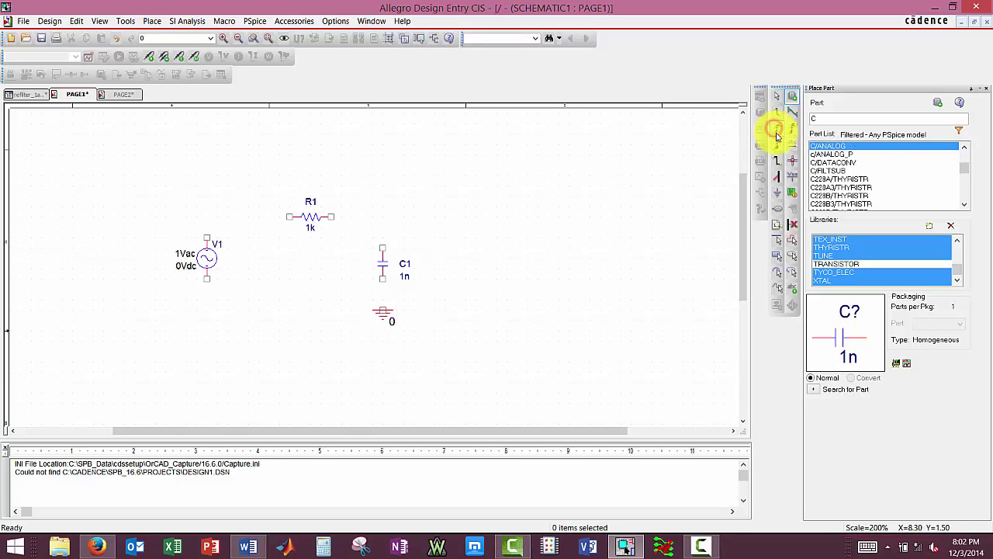
click(205, 236)
click(288, 216)
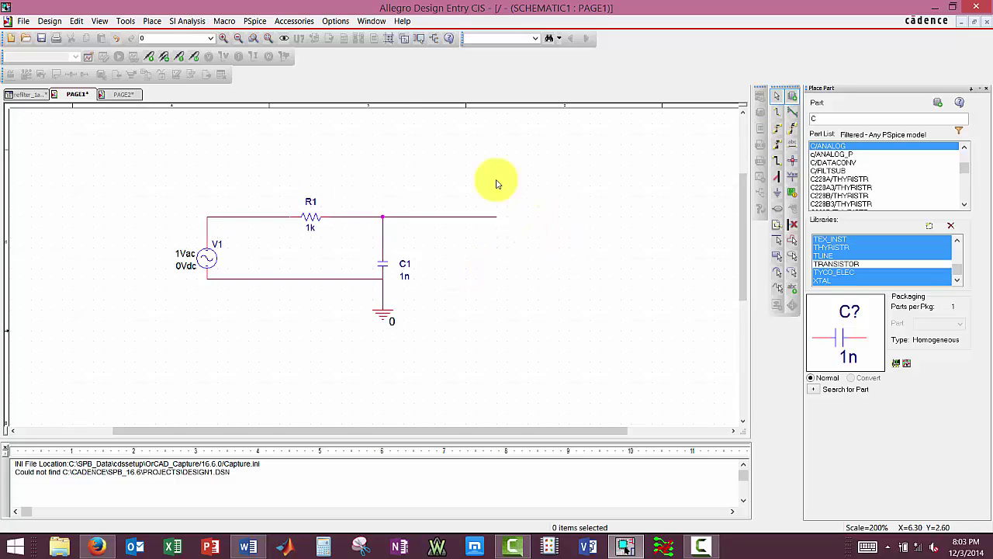
Put a voltage probe marker on the output wire's end, then check the Word homework.
click(149, 56)
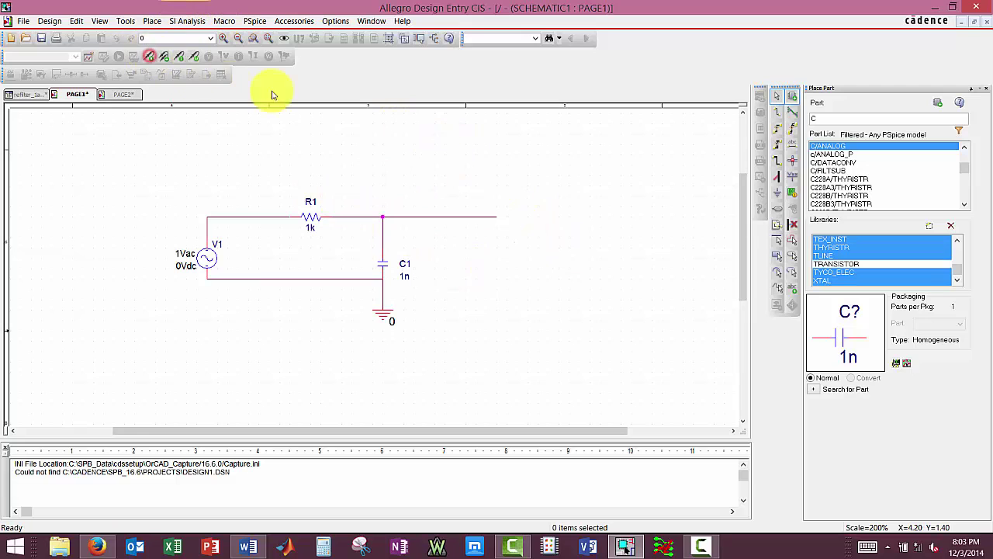
click(495, 218)
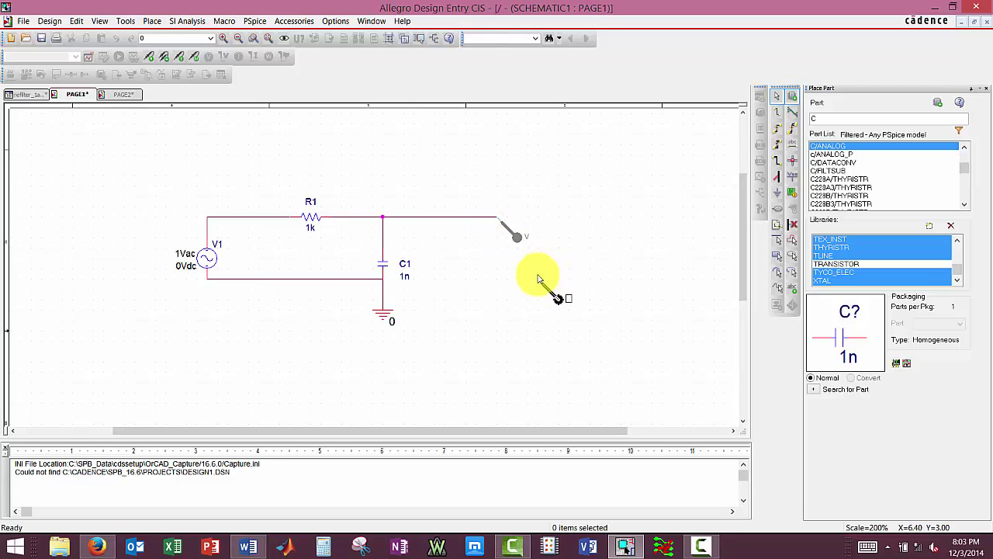
click(253, 548)
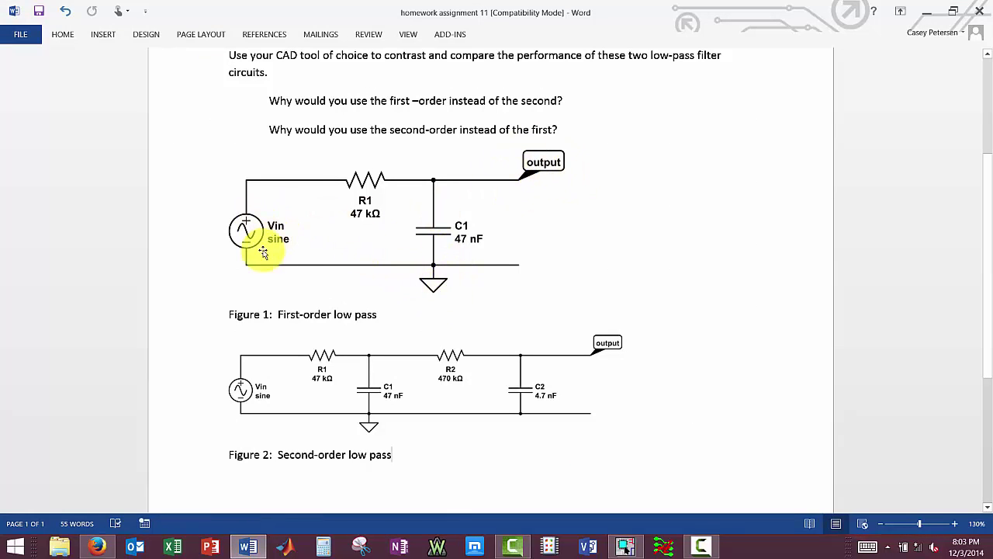
click(250, 546)
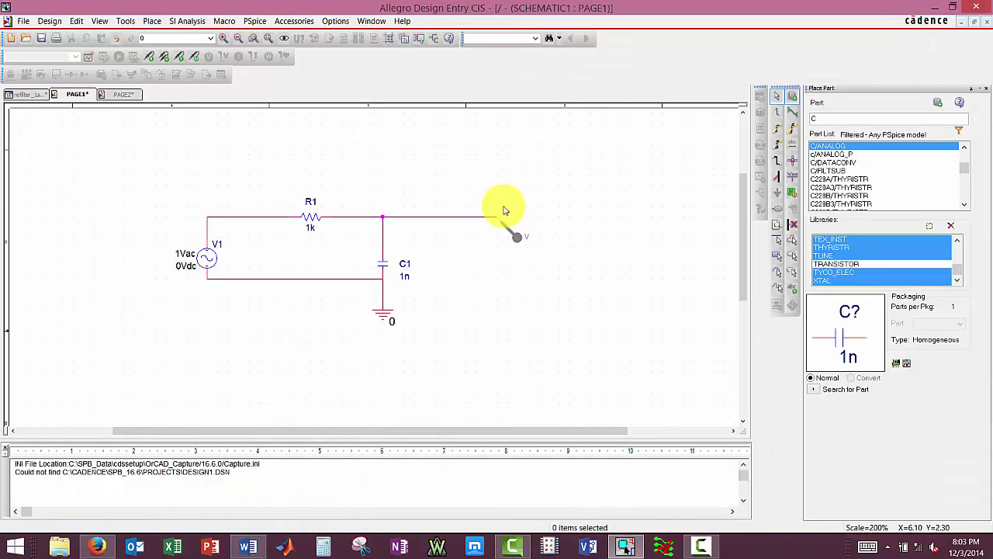
Create simulation profile simulation1, accept the lite-license prompt, and bring up its settings.
click(88, 56)
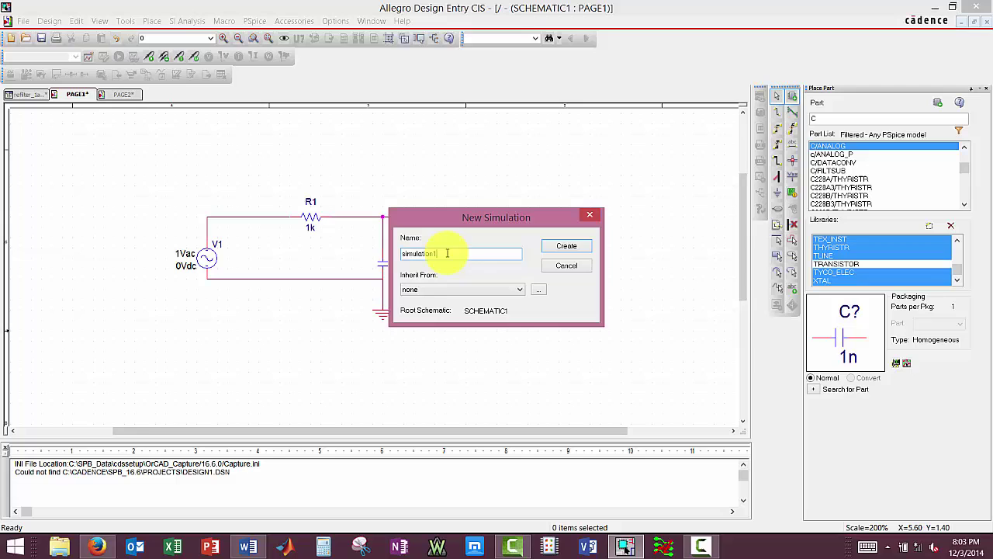
click(568, 246)
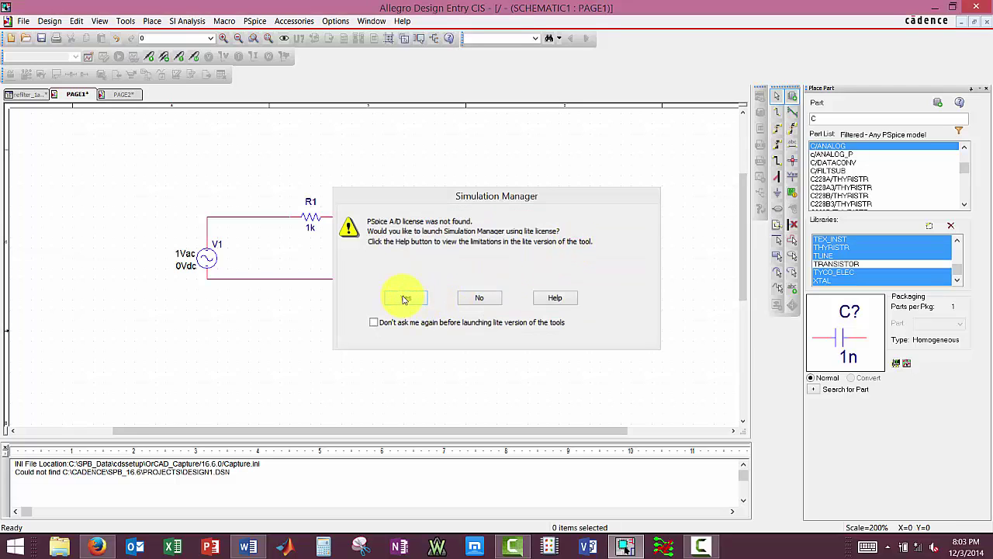
click(403, 299)
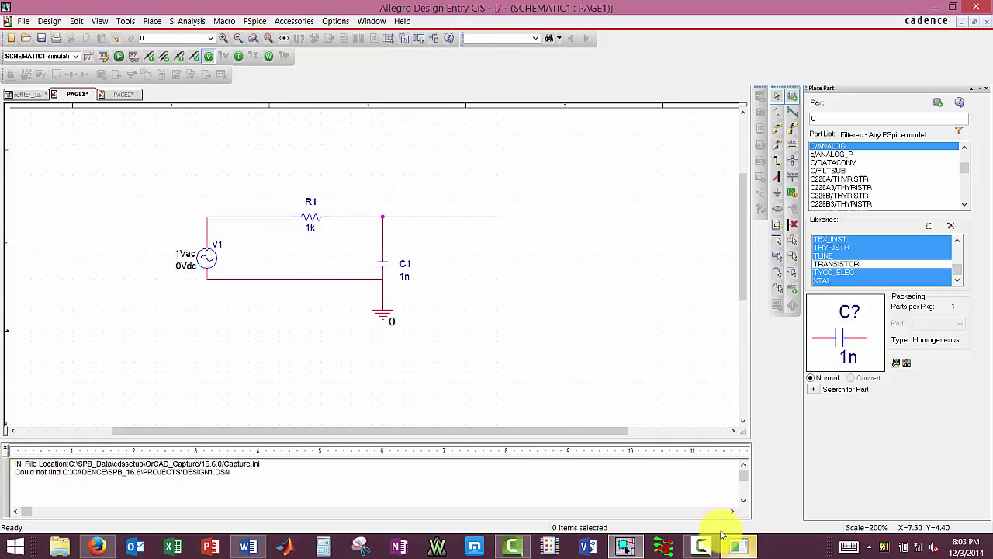
mouse_move(739, 547)
click(748, 417)
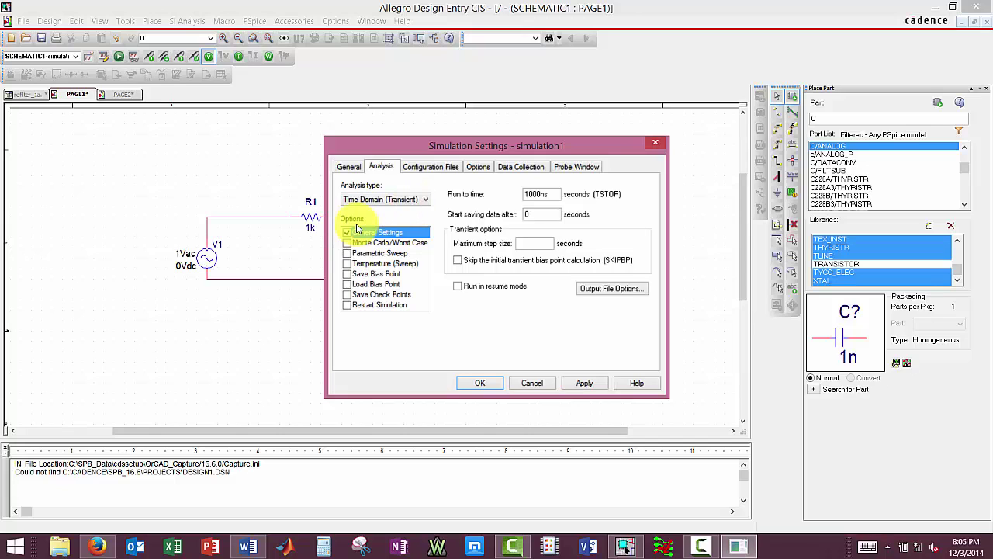
Set an AC Sweep/Noise analysis, logarithmic from 1hz to 1mhz at 100 points per decade.
click(426, 200)
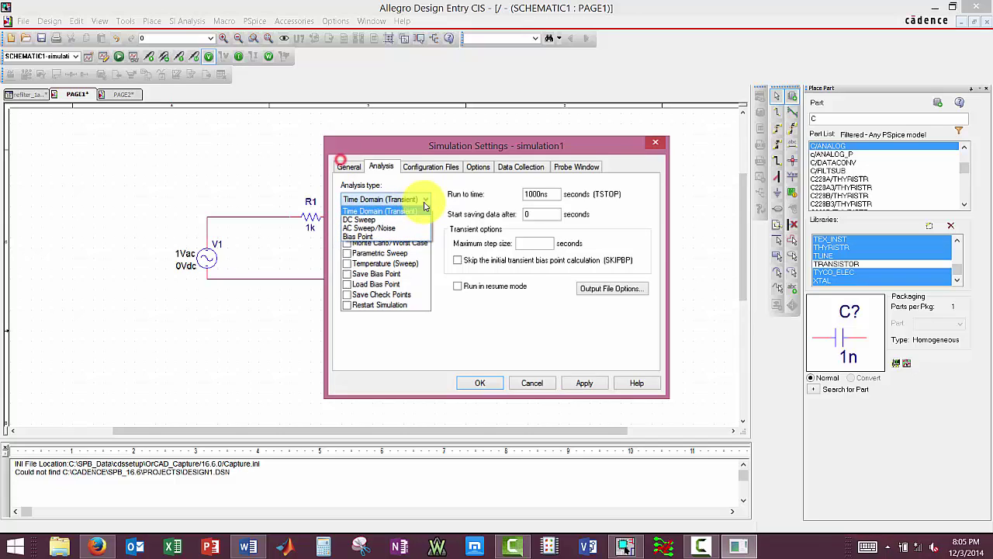
click(377, 228)
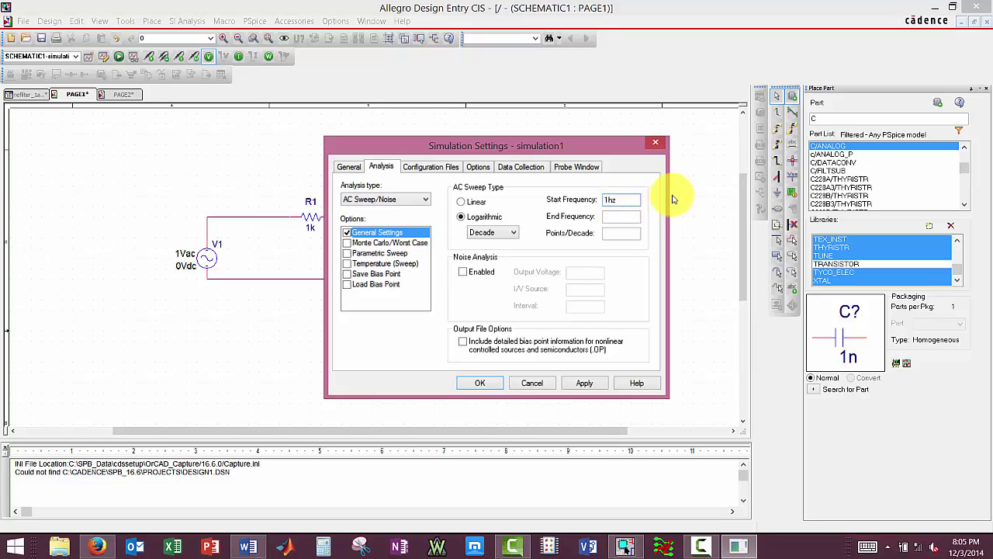
click(610, 216)
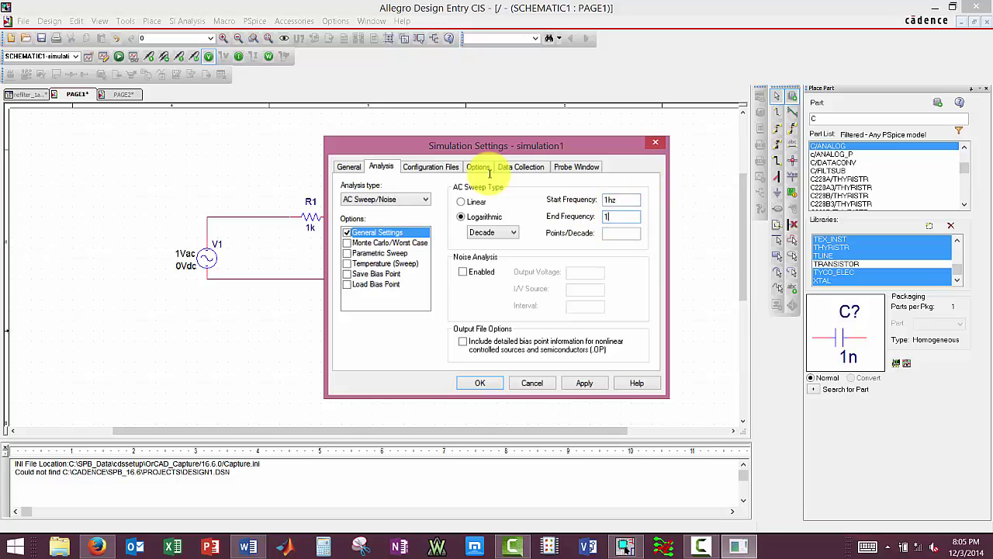
text(1mhz)
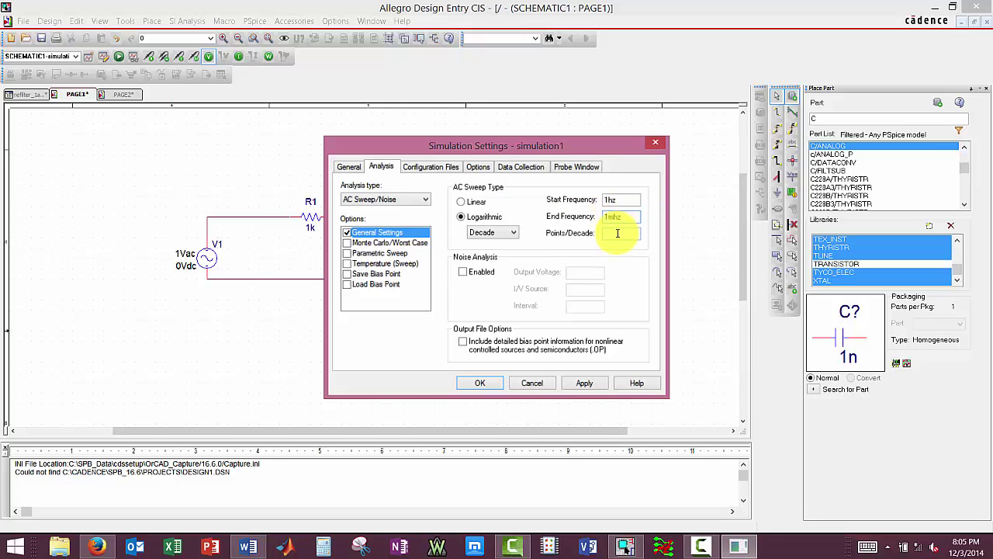
click(494, 189)
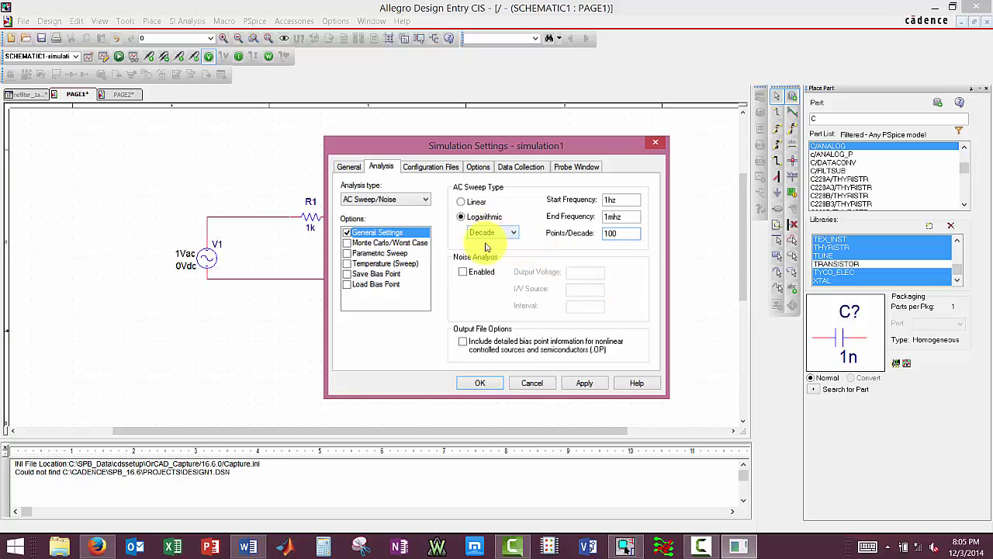
click(488, 385)
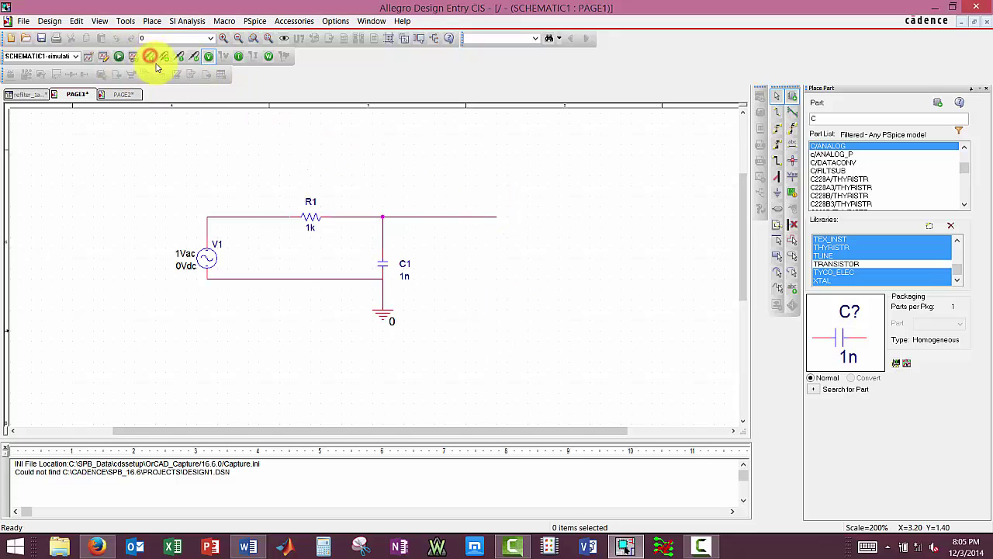
Add a voltage marker on the output wire end and run the PSpice simulation.
click(151, 57)
click(496, 217)
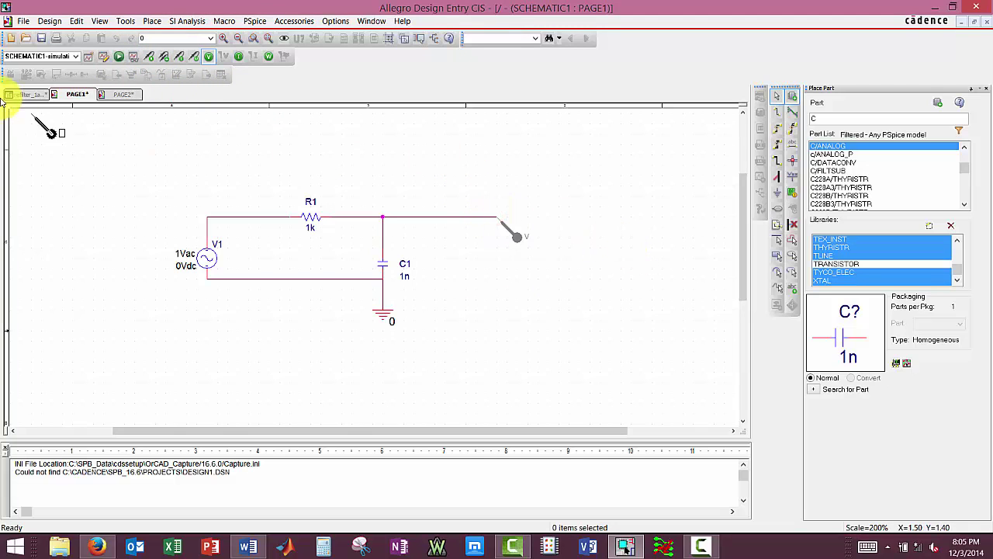
key(Escape)
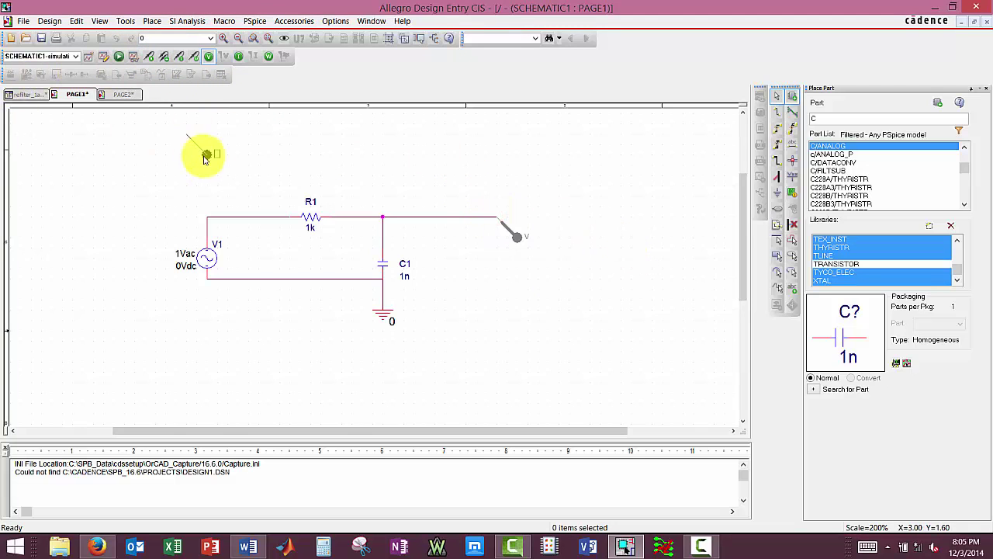
click(119, 57)
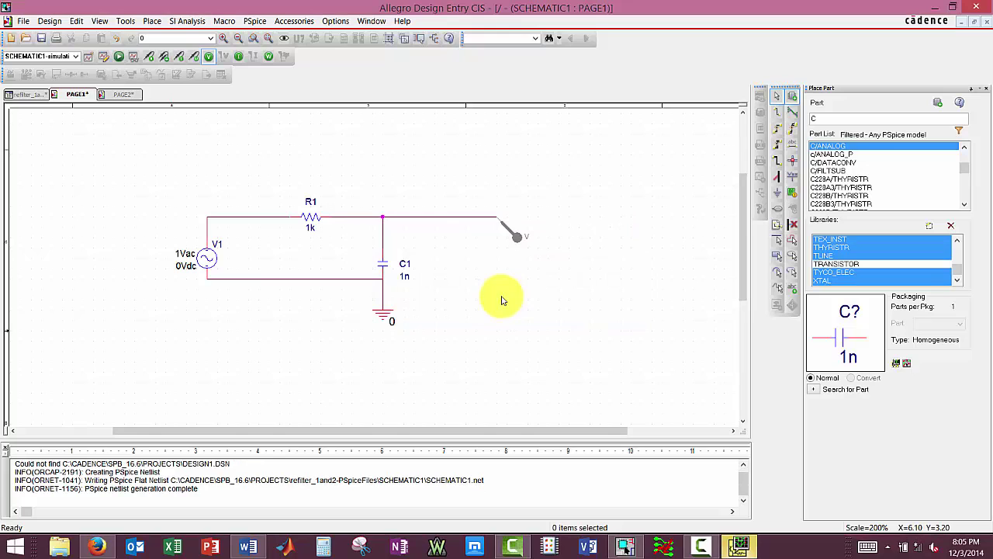
In PSpice A/D Lite, maximize simulation1.out.1 to see the invalid-value AC error.
click(738, 545)
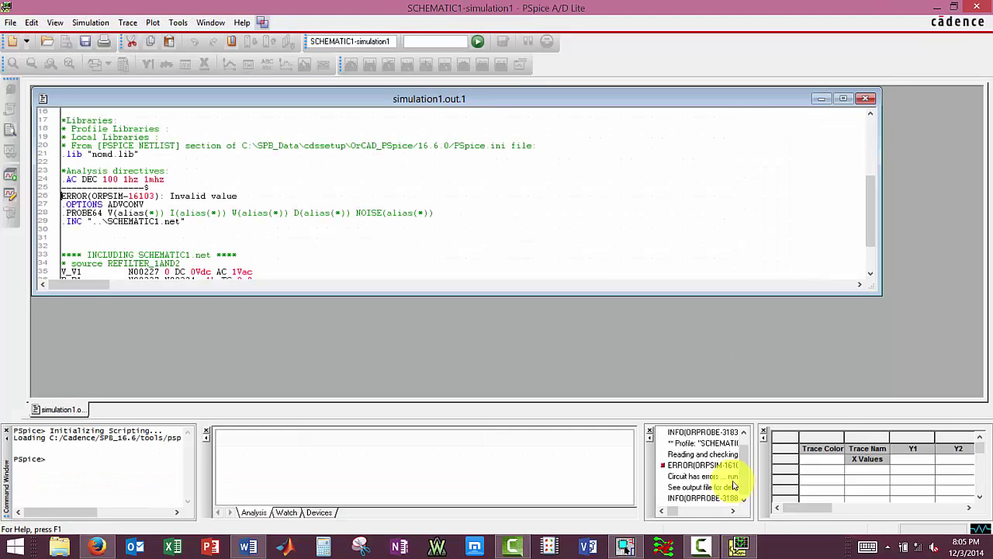
double_click(681, 98)
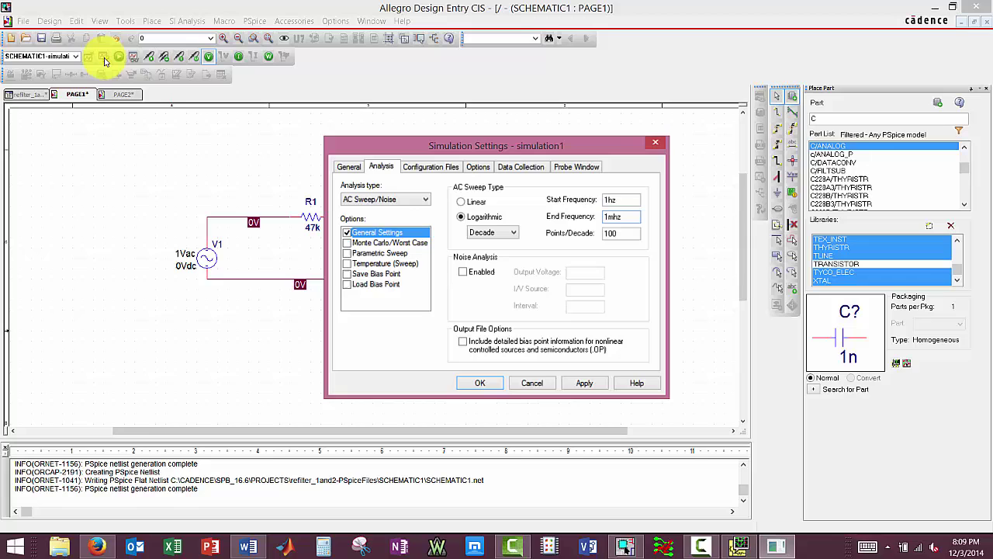
Replace the 1mhz End Frequency with 100000 and close the simulation settings.
click(502, 177)
drag(626, 218, 581, 220)
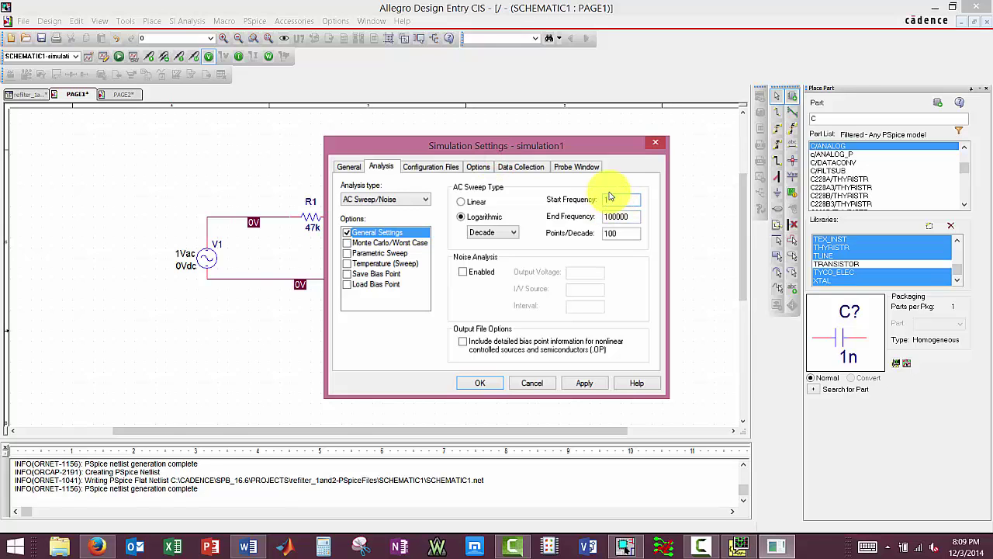
click(496, 382)
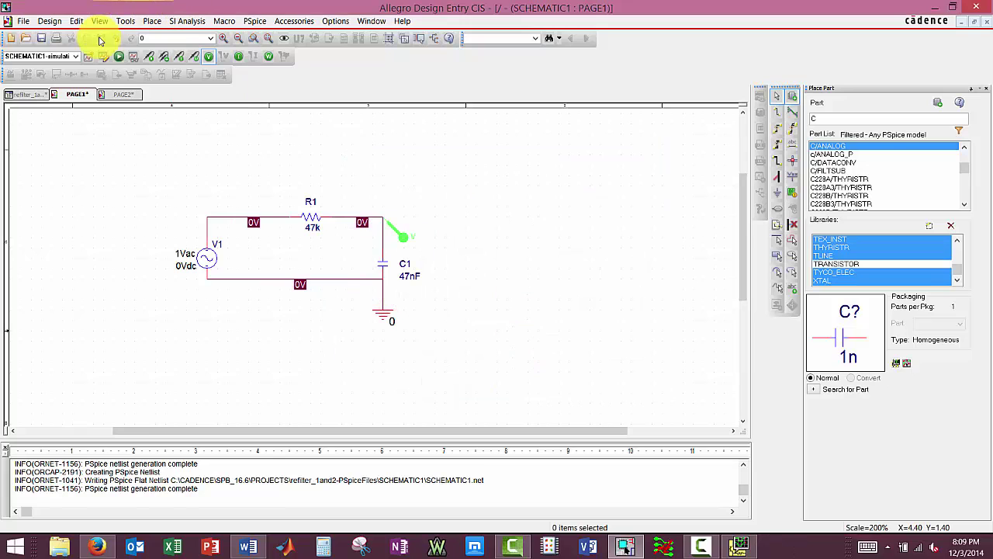
Rerun PSpice to plot V(C1:2) from 1Hz to 100KHz, then return to the Capture schematic.
click(119, 56)
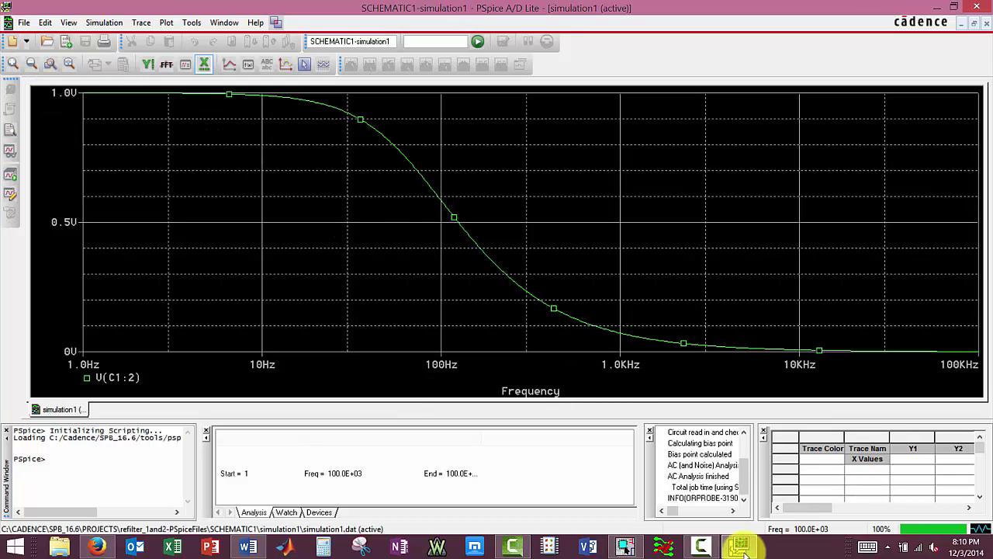
click(626, 547)
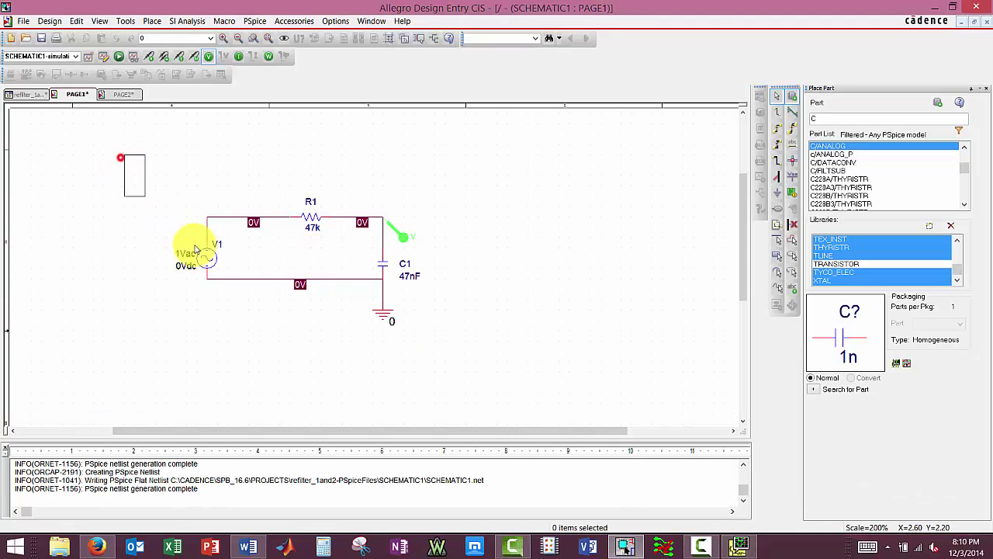
Copy the whole first-order filter and paste it onto PAGE2 as V2, R2 47k, C2 47nF and ground.
drag(195, 248, 487, 381)
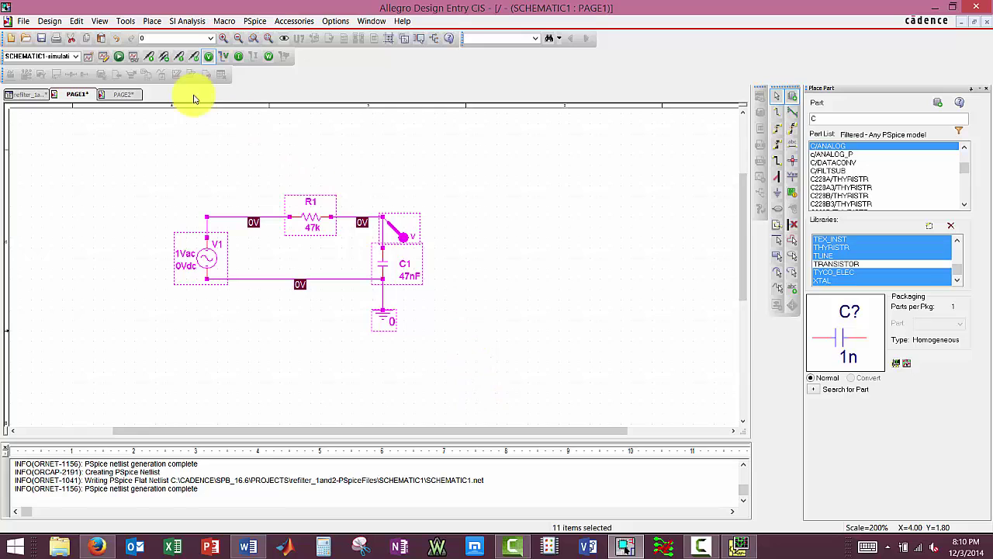
click(122, 94)
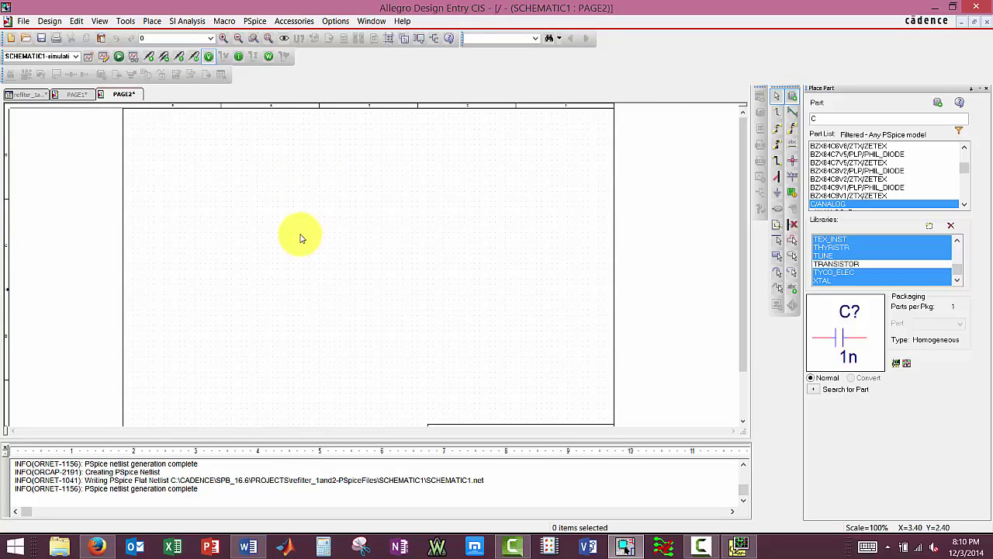
key(ctrl+v)
key(i)
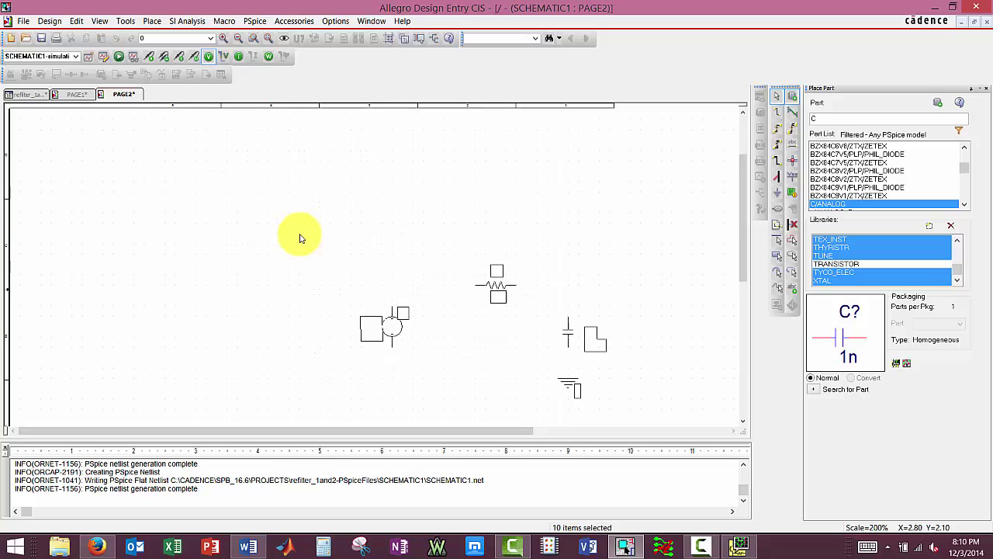
click(208, 218)
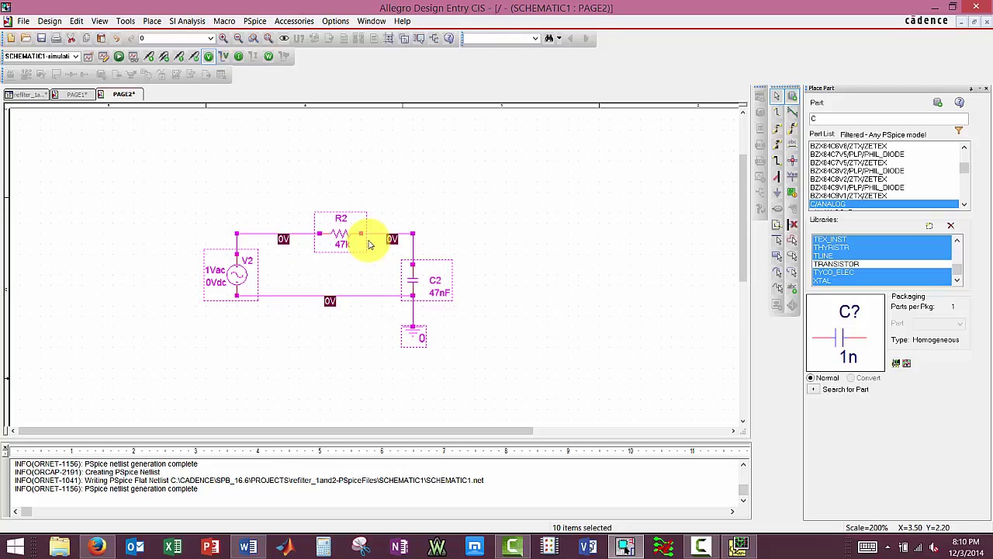
After checking the homework's second-order circuit, duplicate C2 as a new capacitor C3 47nF.
click(235, 549)
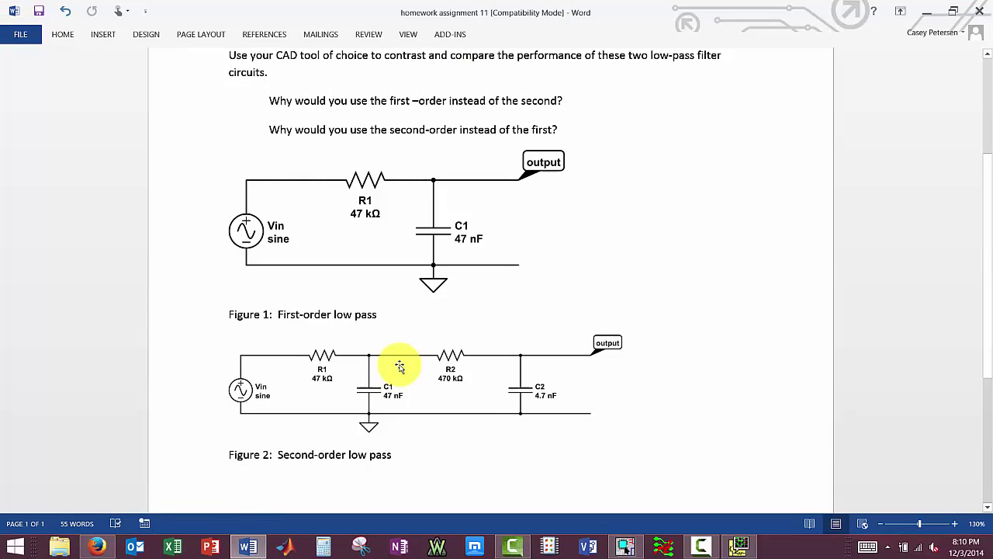
key(alt+Tab)
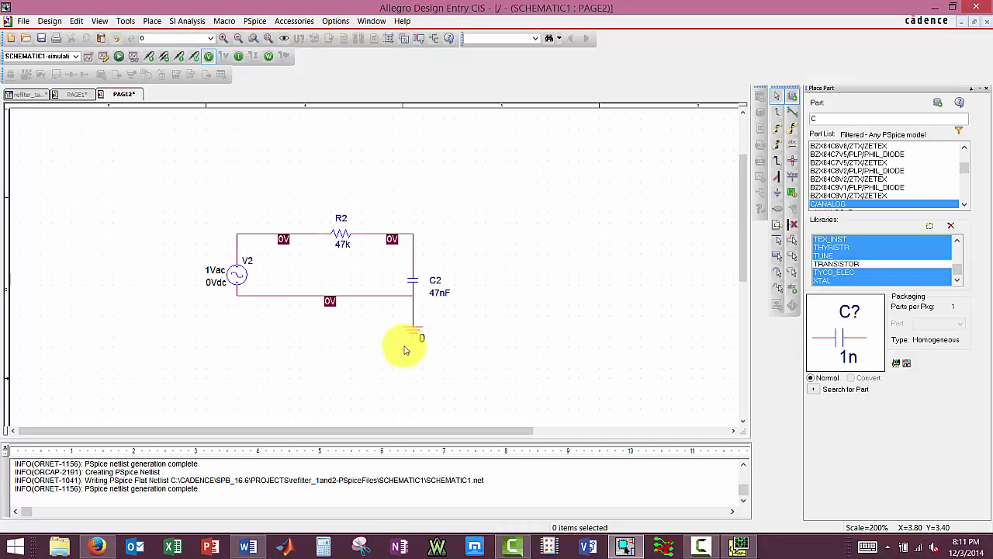
click(539, 285)
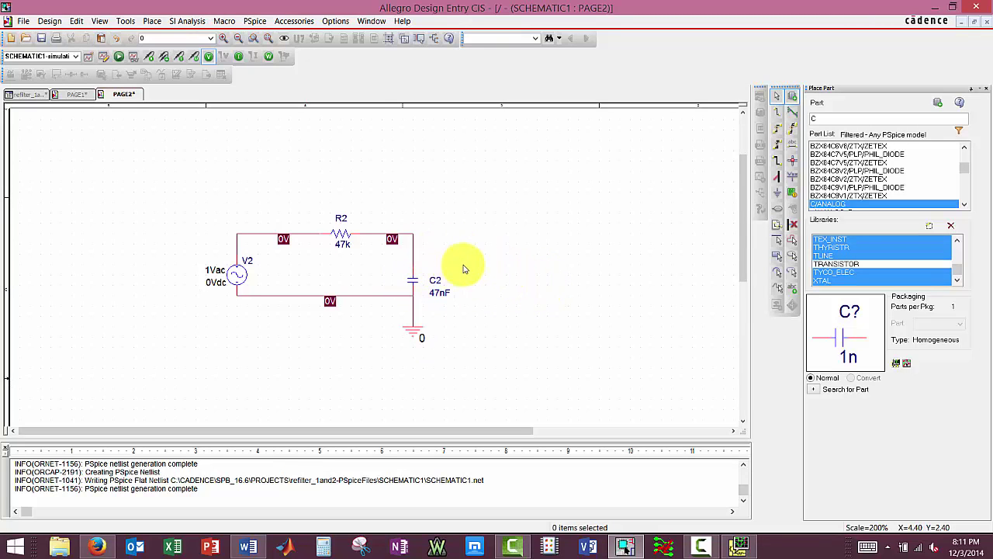
click(423, 281)
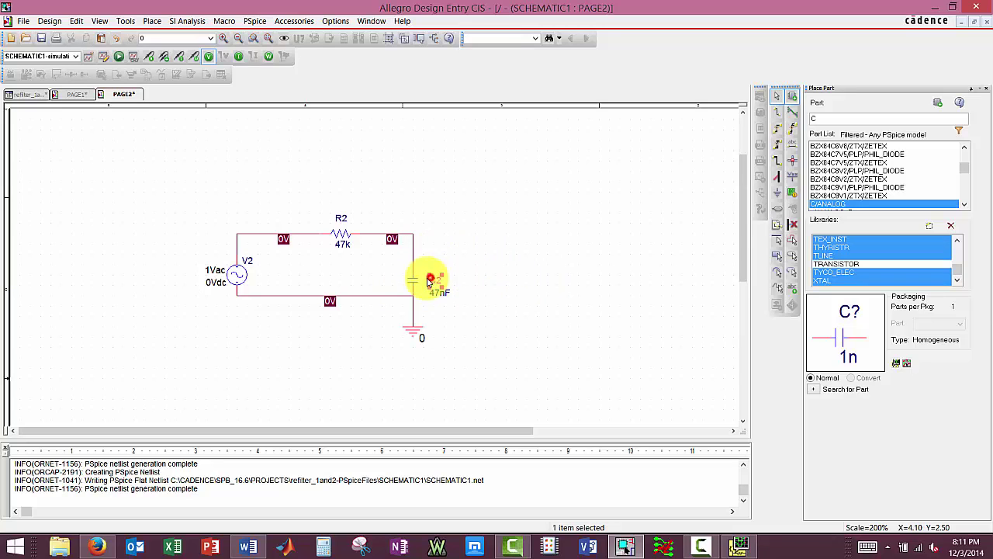
key(ctrl+c)
key(ctrl+v)
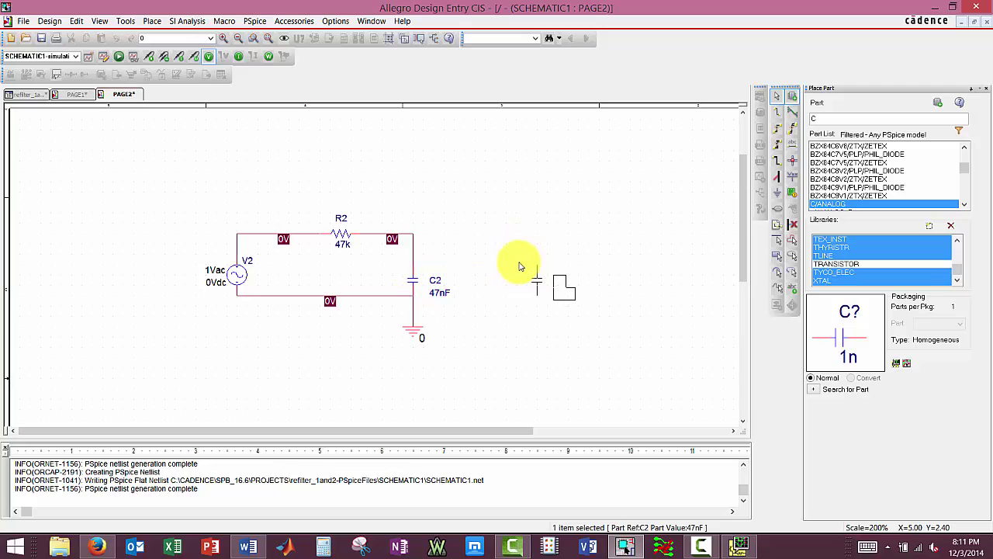
click(530, 271)
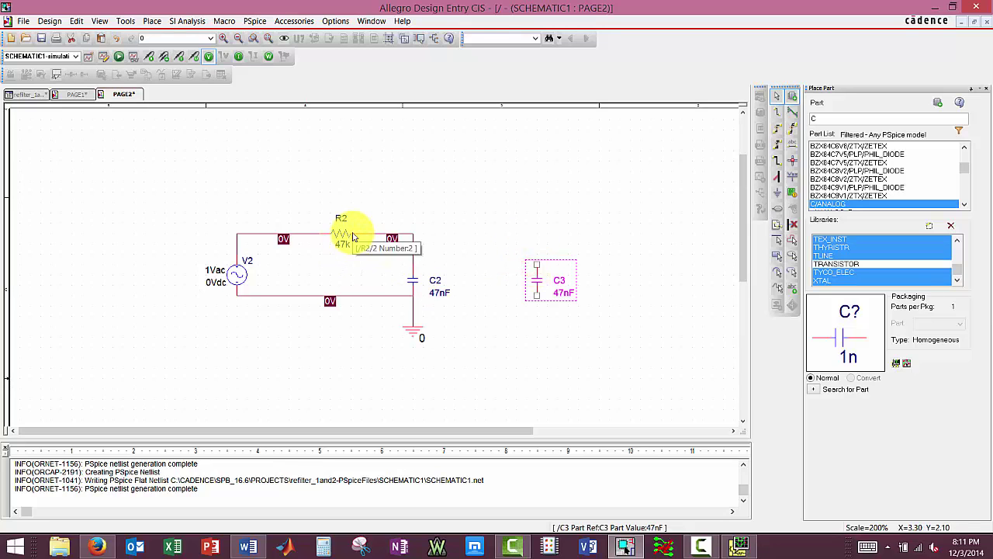
Duplicate resistor R2 as R3 47k, placed to the right of R2.
click(343, 232)
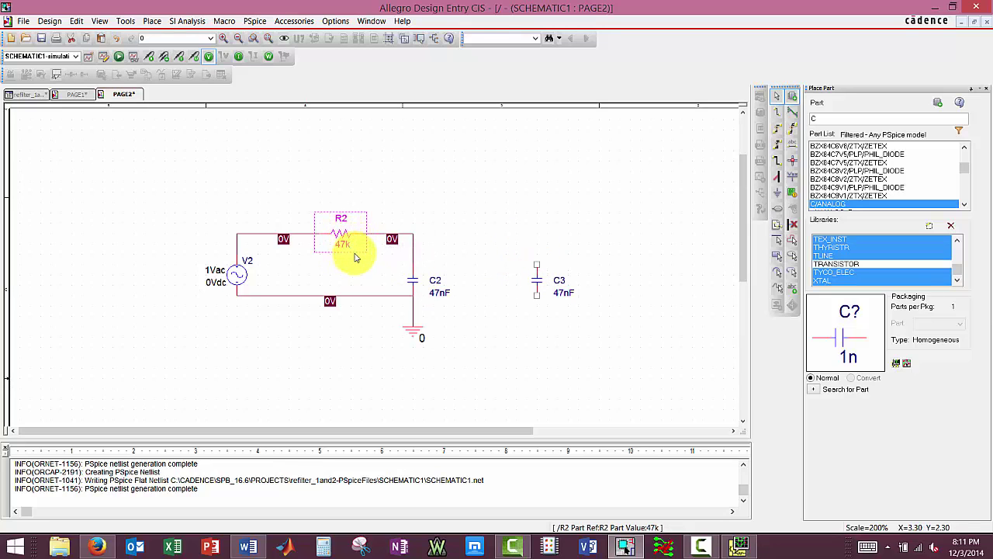
key(ctrl+c)
key(ctrl+v)
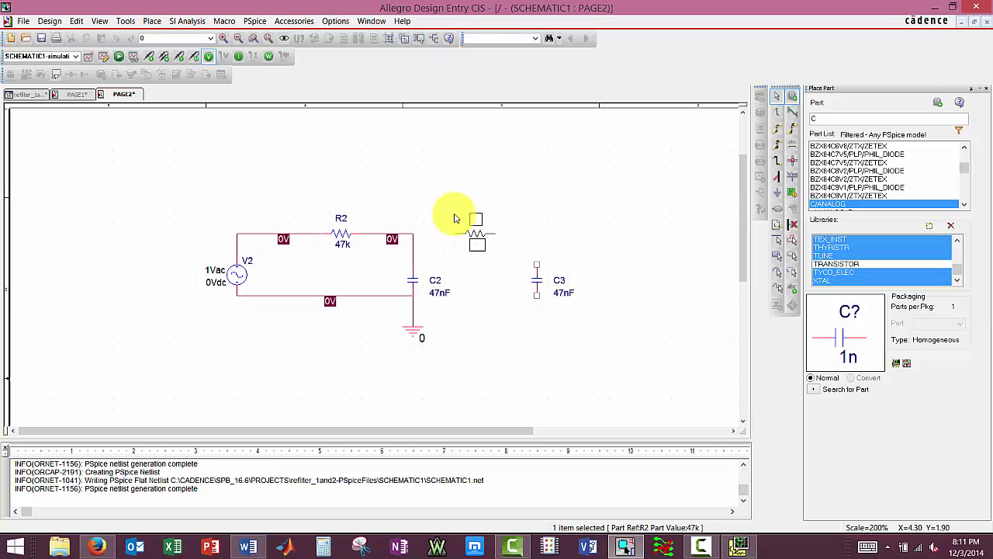
click(455, 217)
click(508, 228)
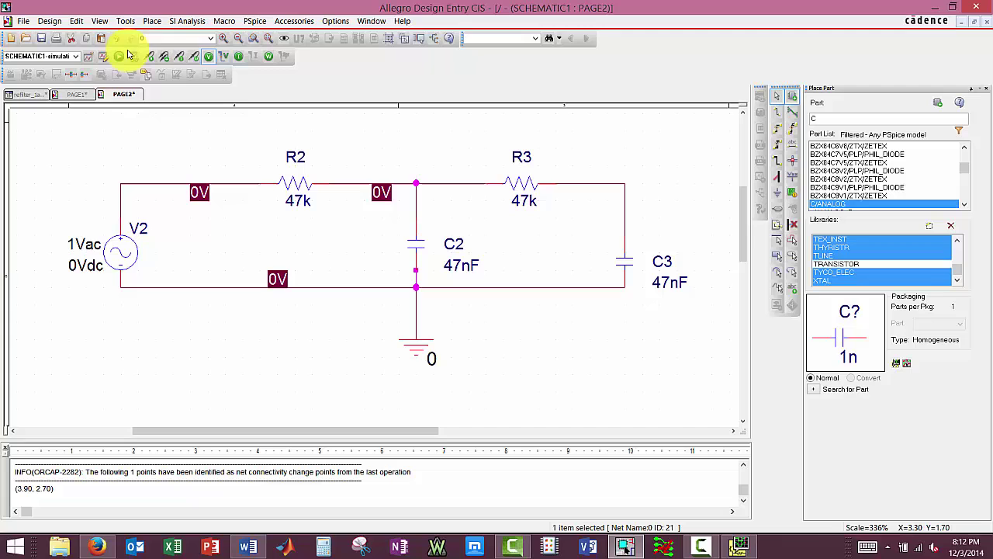
Create a new PSpice simulation profile named simulation2 for the two-stage filter.
click(87, 59)
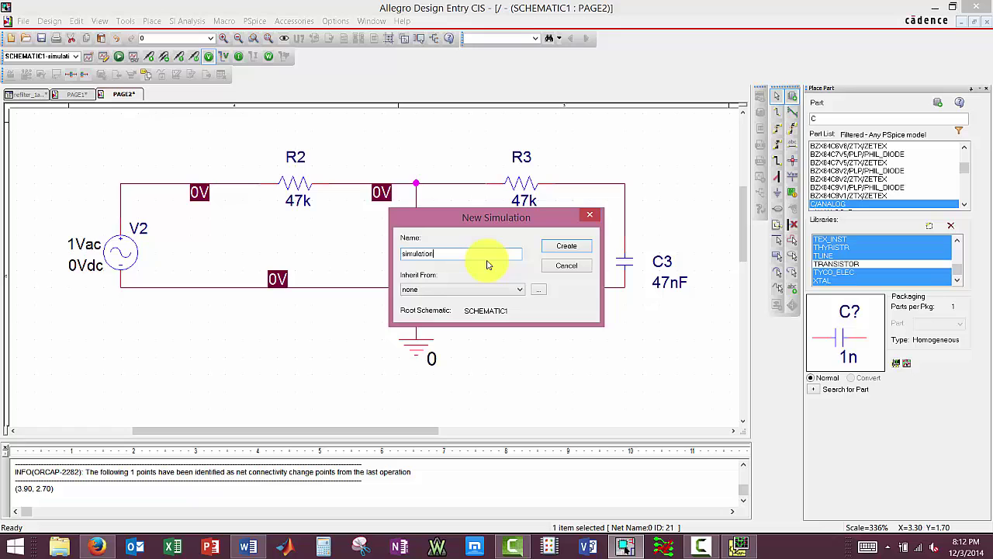
click(580, 249)
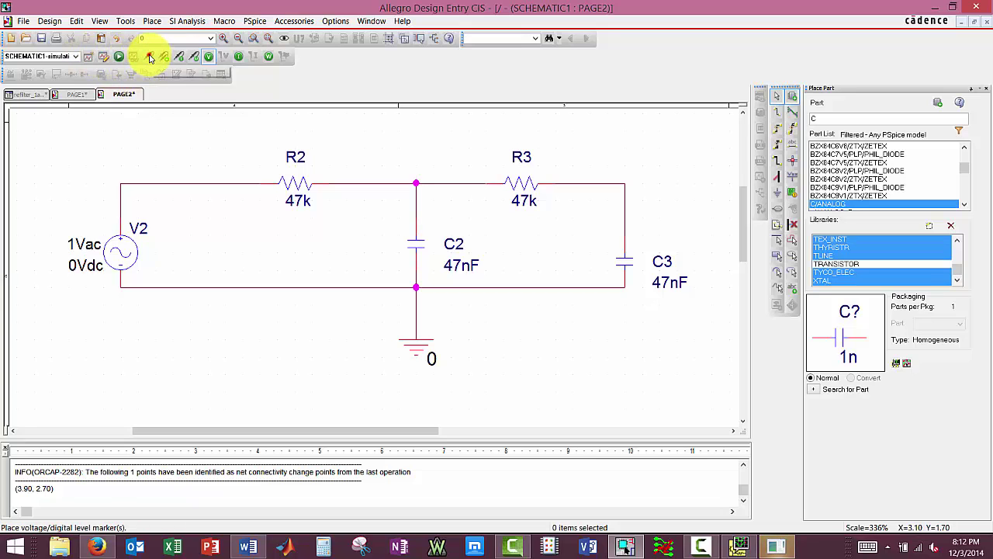
click(150, 58)
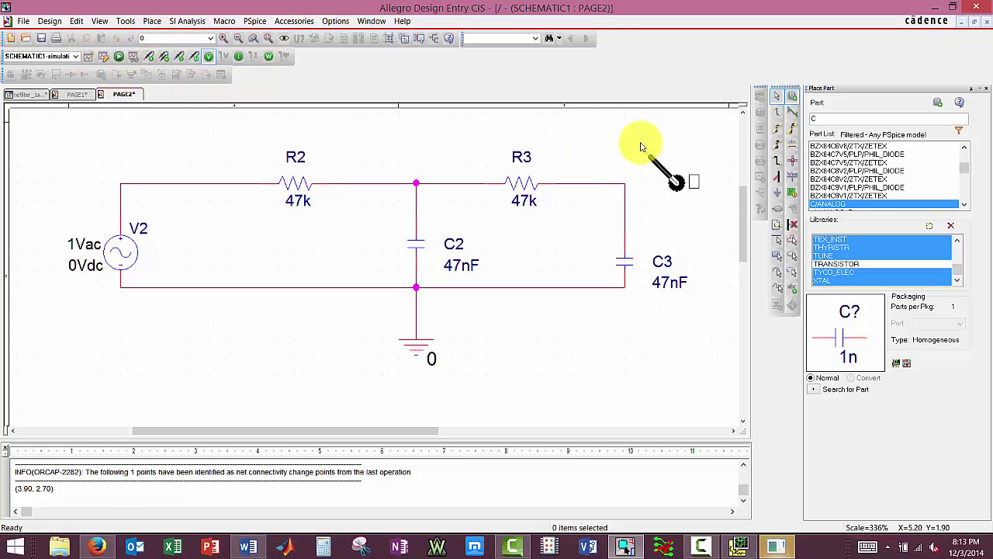
Configure simulation2 as an AC Sweep, logarithmic per decade, 1 to 100000 Hz, 100 points per decade.
click(750, 535)
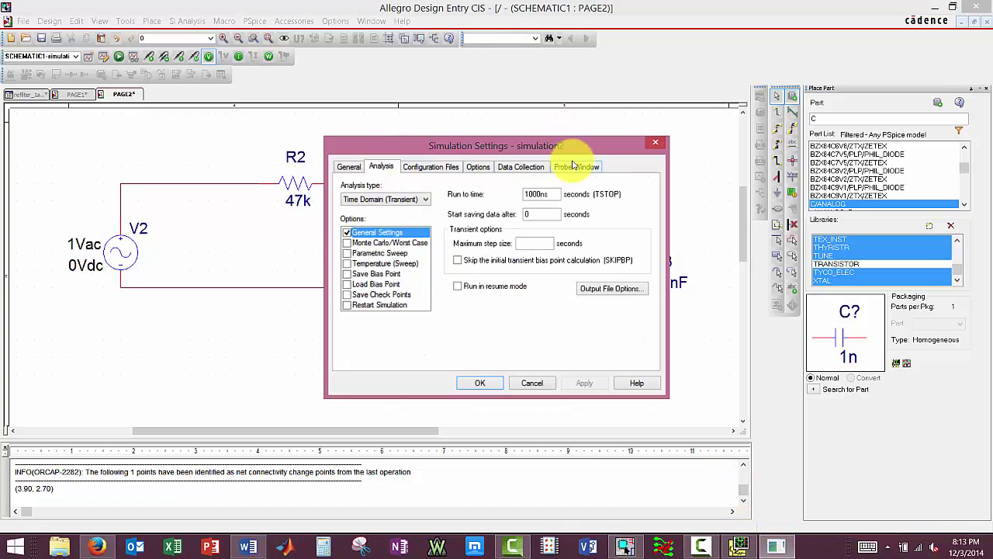
click(426, 200)
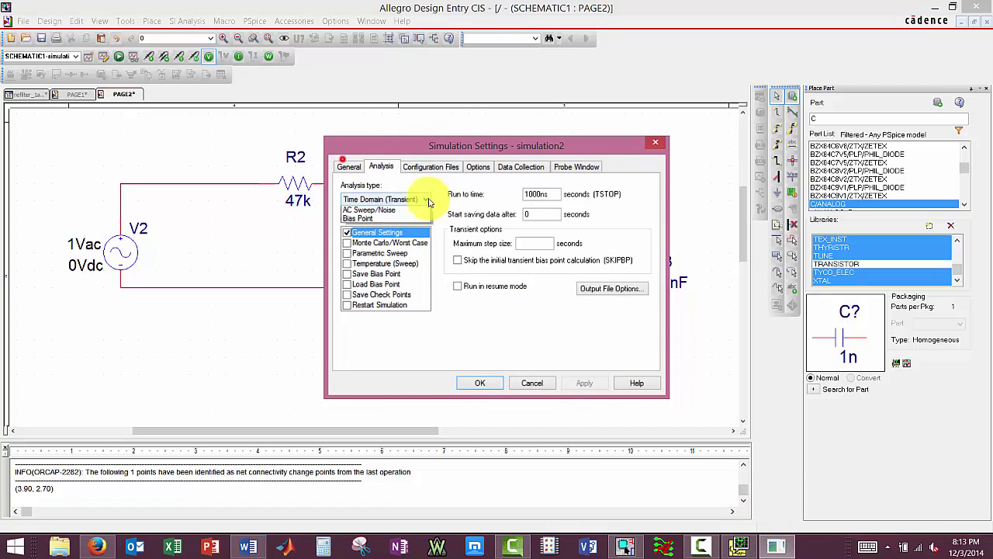
click(388, 210)
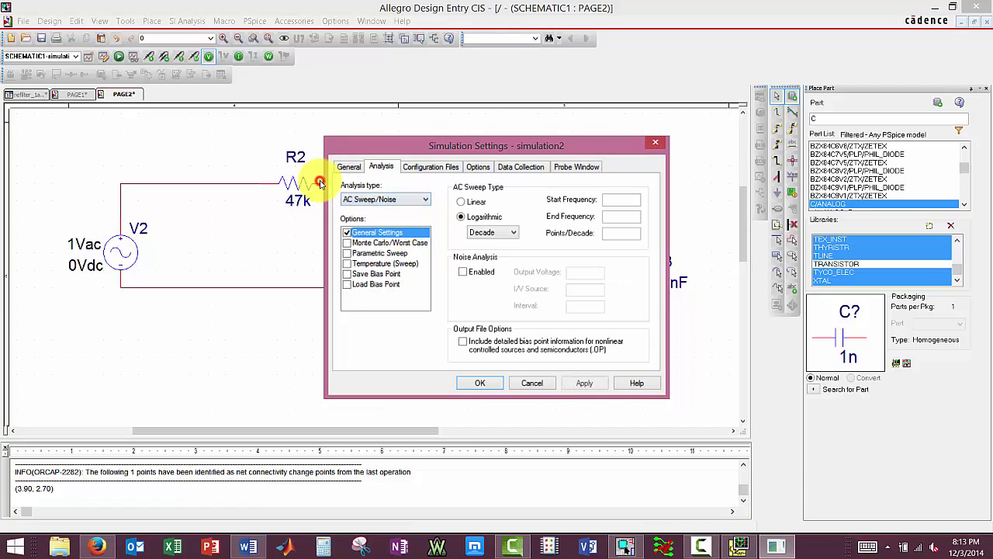
click(496, 158)
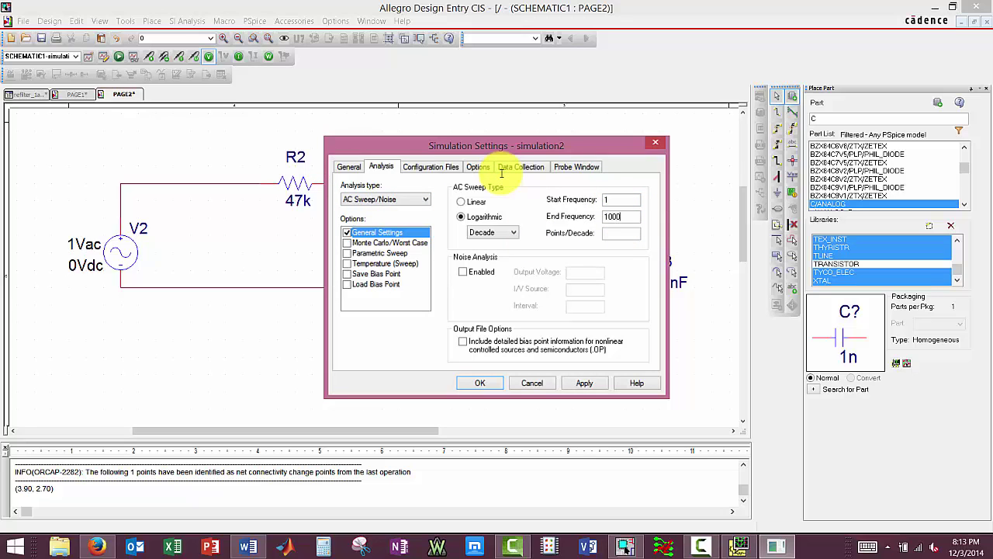
click(481, 384)
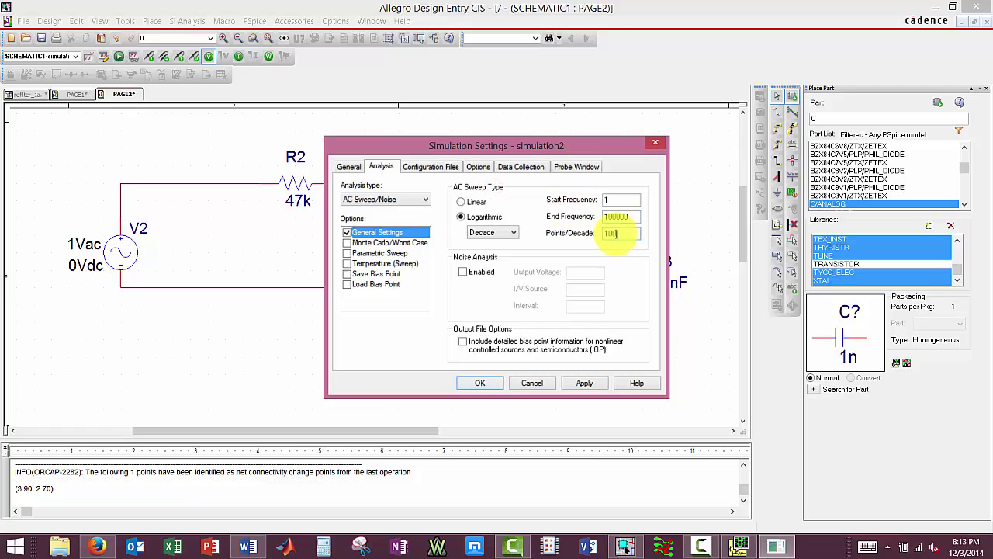
click(616, 233)
click(481, 383)
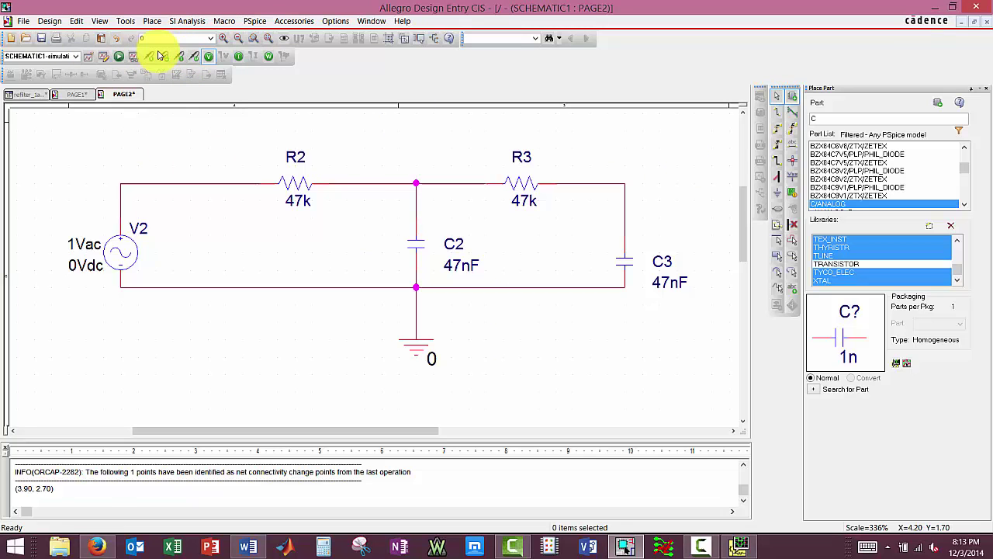
Place a voltage probe marker on the R3/C3 output node.
click(151, 61)
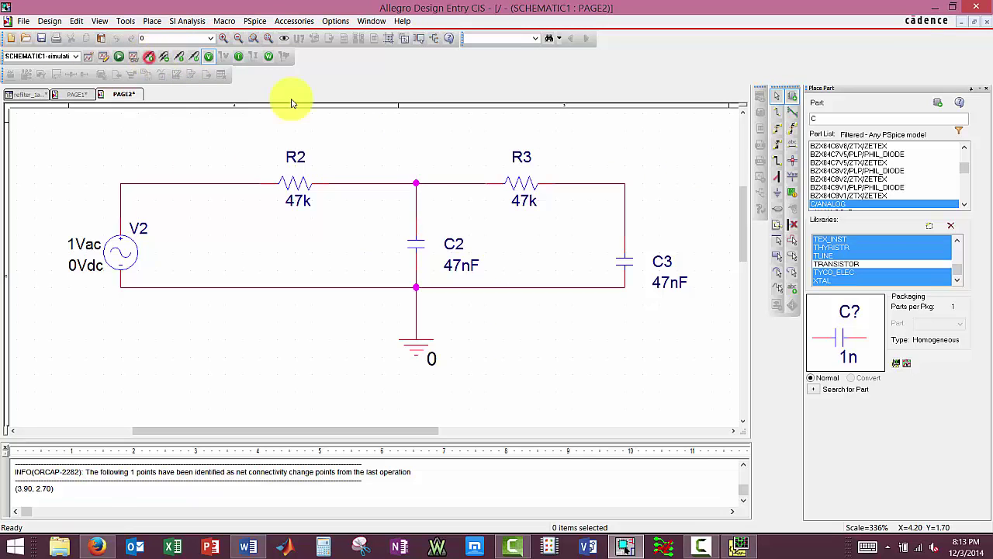
click(627, 187)
key(Escape)
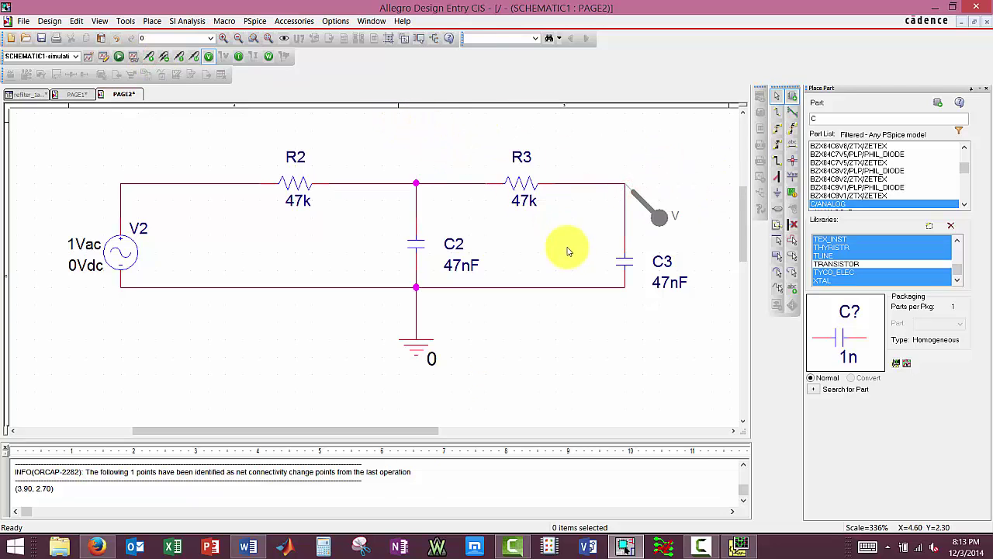
After checking the homework circuit, run PSpice and view the V(R3:2) frequency response.
click(248, 548)
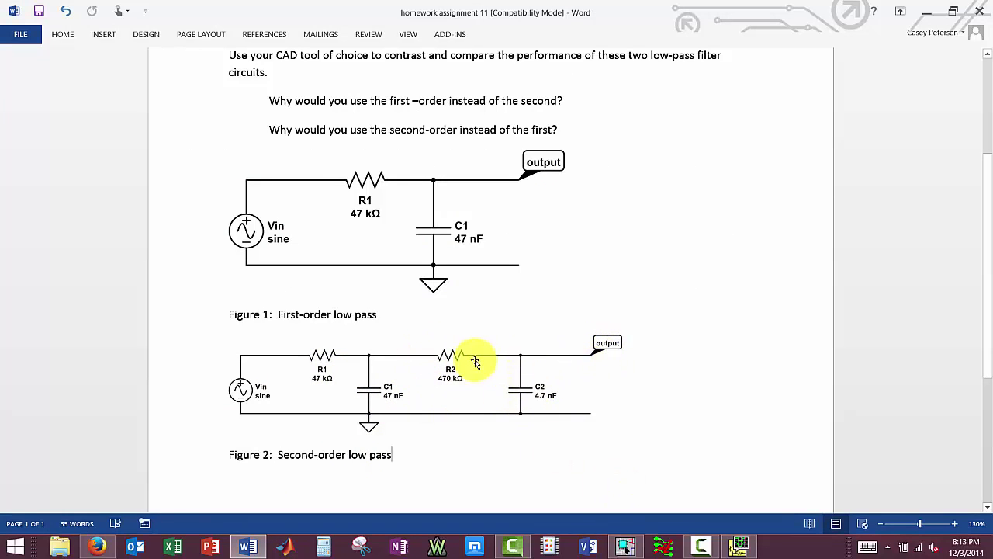
click(621, 548)
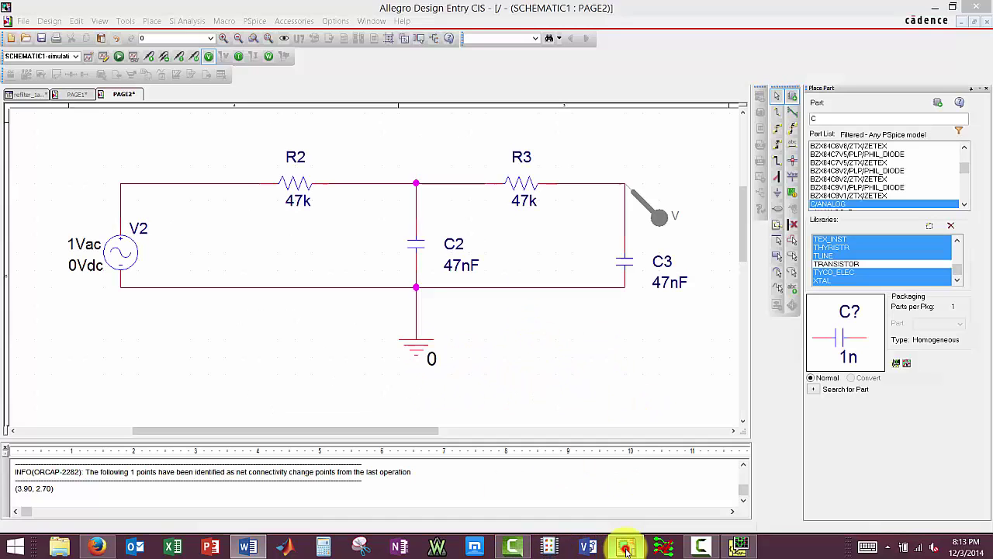
click(117, 56)
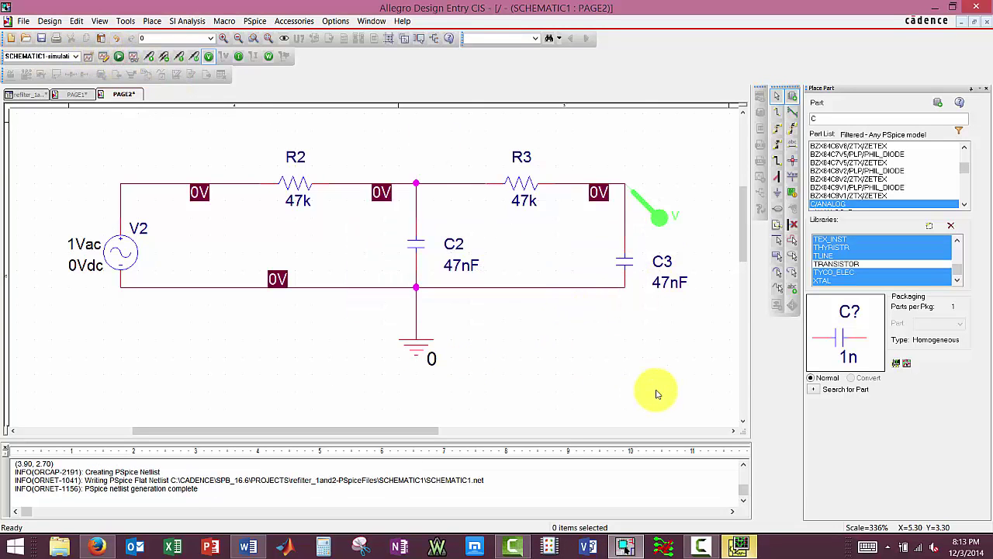
click(737, 547)
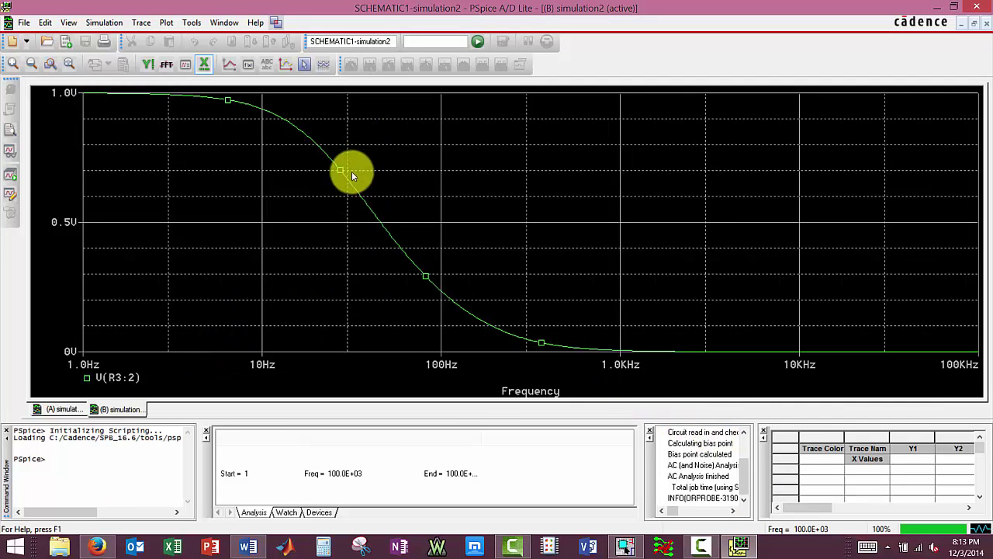
click(61, 409)
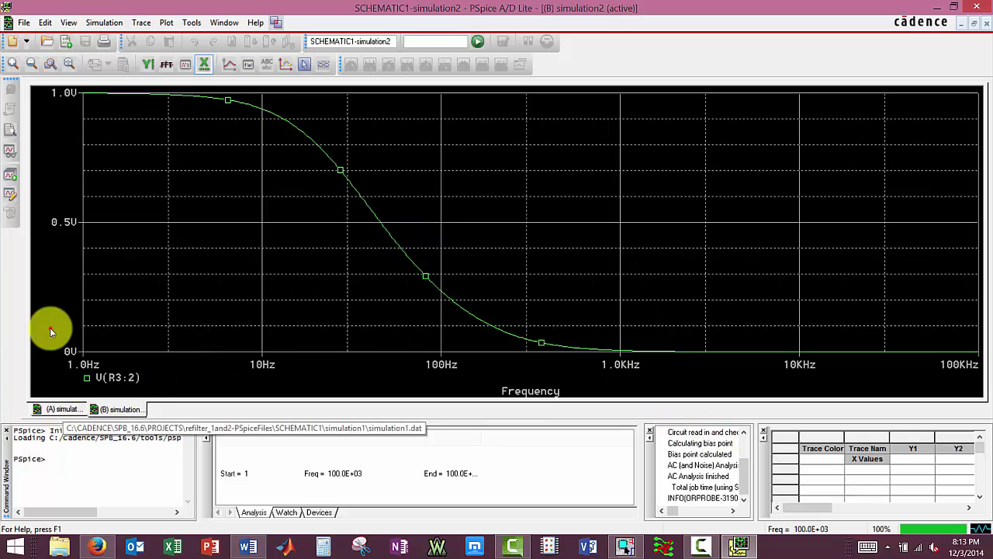
click(120, 409)
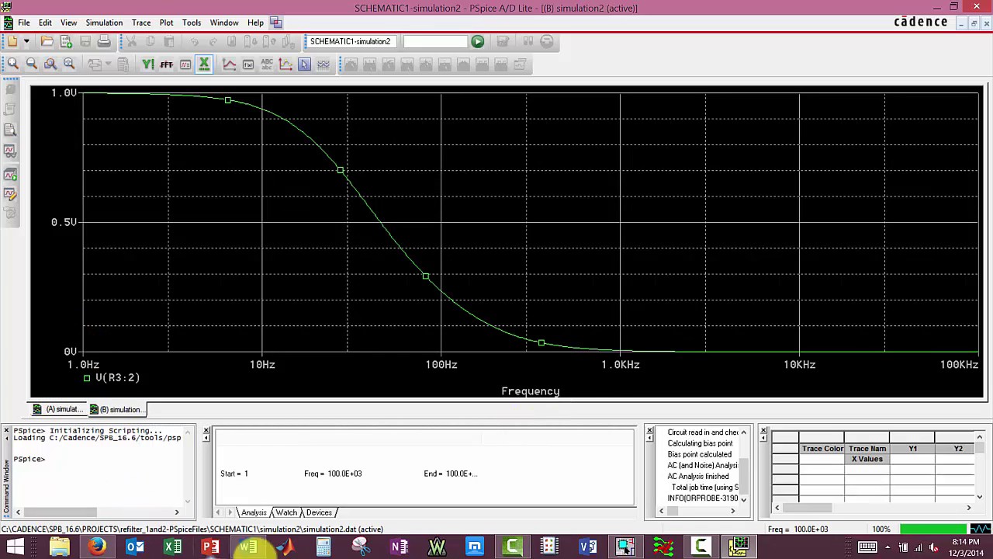
click(248, 547)
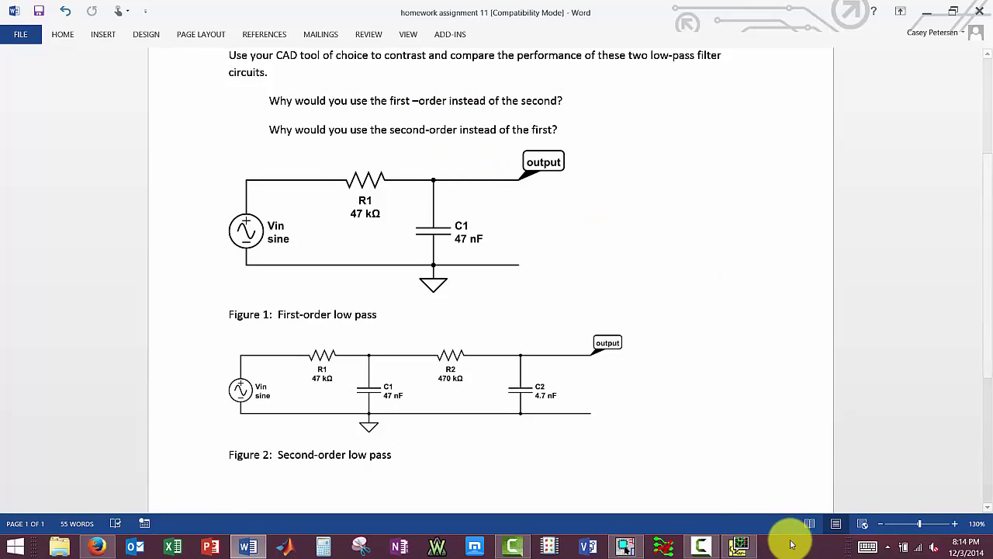
click(739, 546)
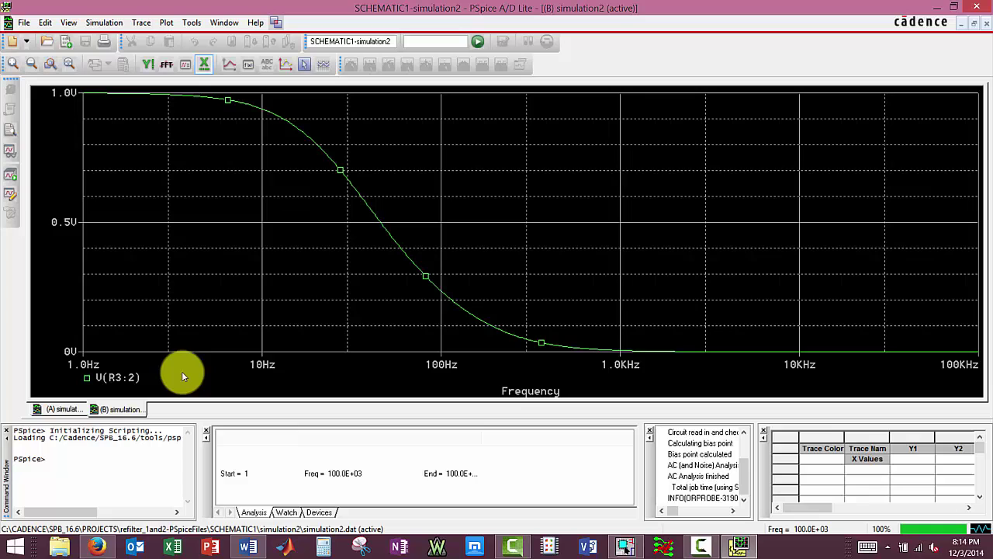
click(60, 410)
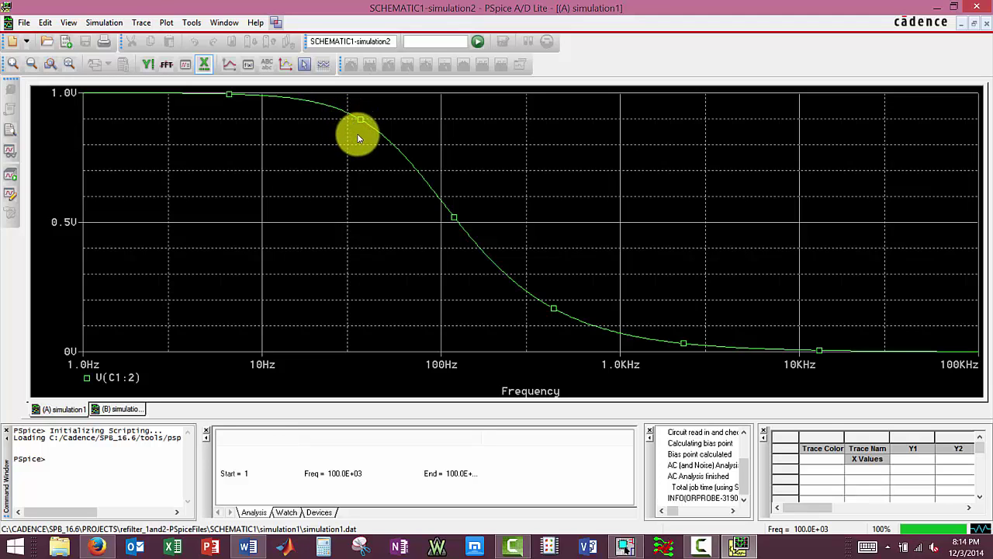
click(118, 409)
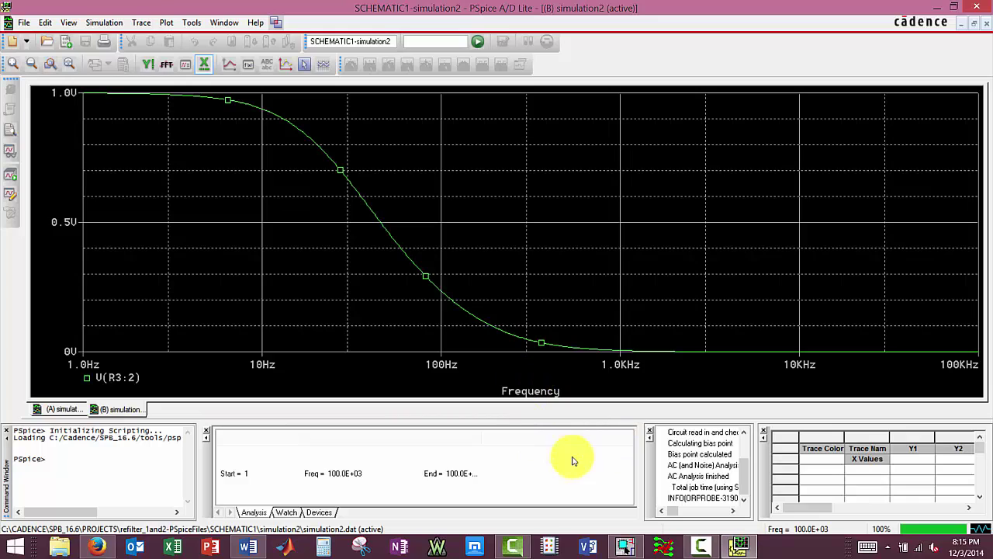
Back in Capture, inspect the title block properties, then switch to PAGE1 with the R1/C1 filter.
click(626, 547)
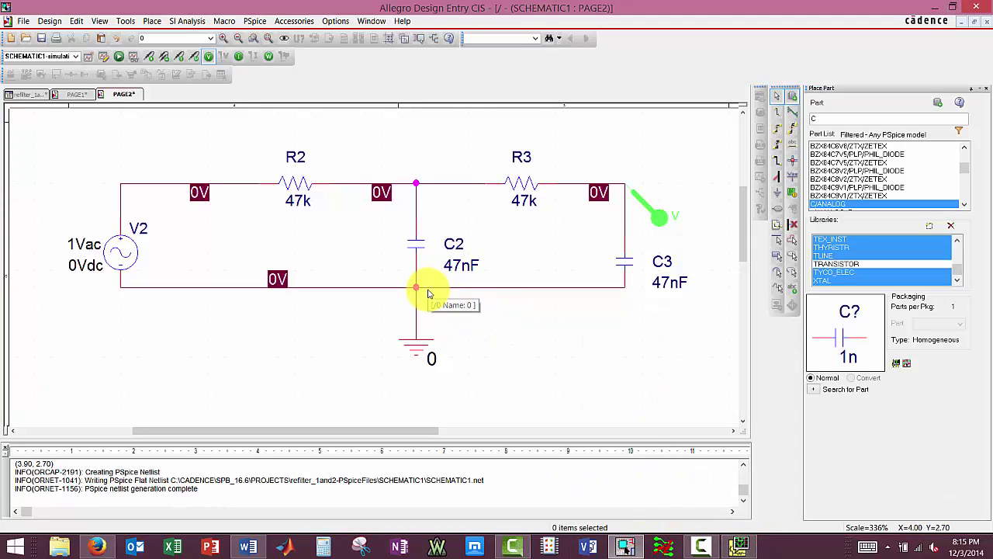
scroll(419, 285, down, 1)
ctrl+scroll(425, 285, down, 2)
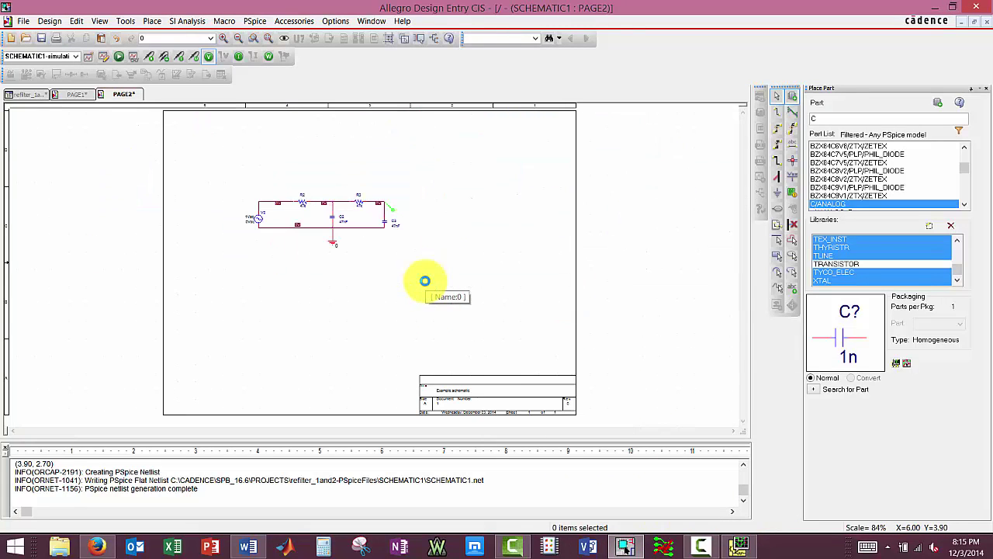
double_click(450, 391)
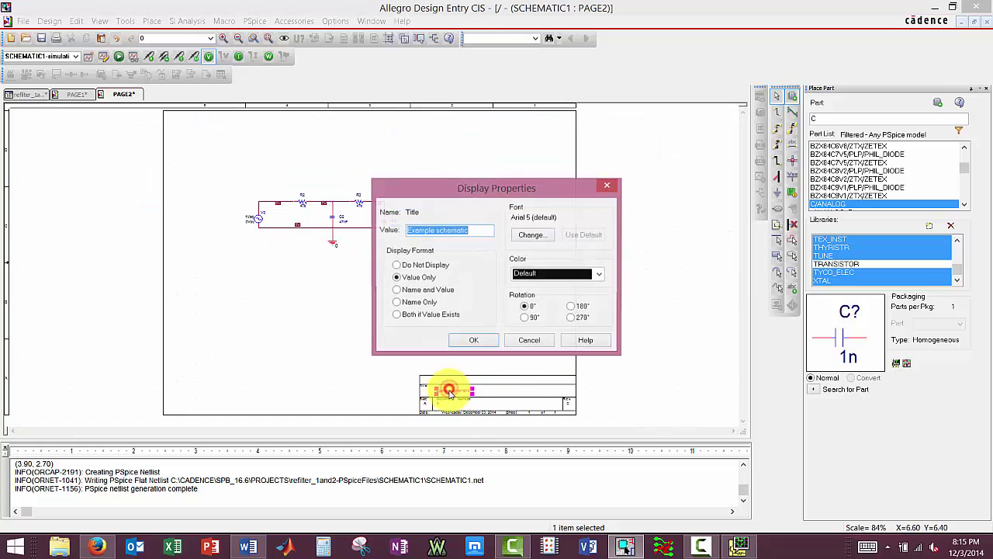
click(607, 188)
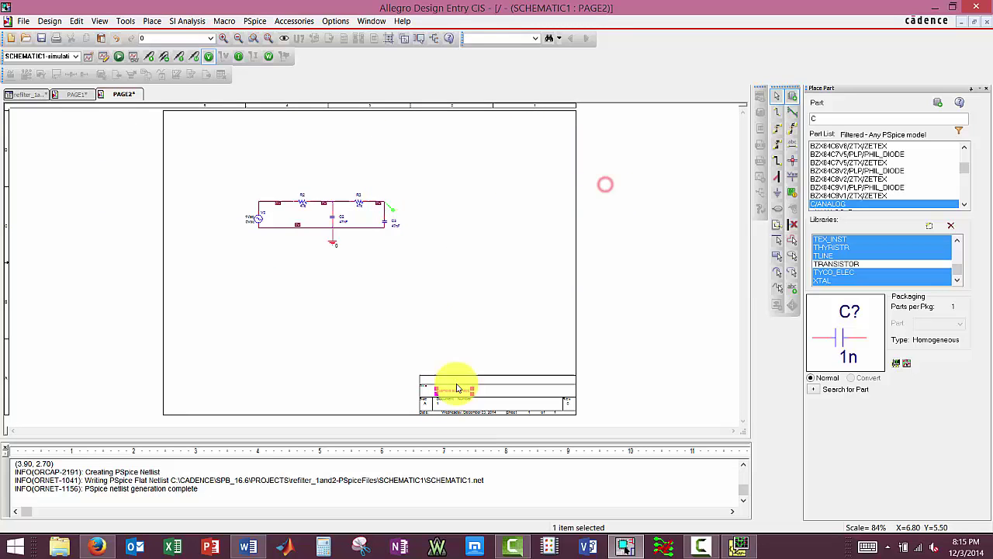
click(94, 94)
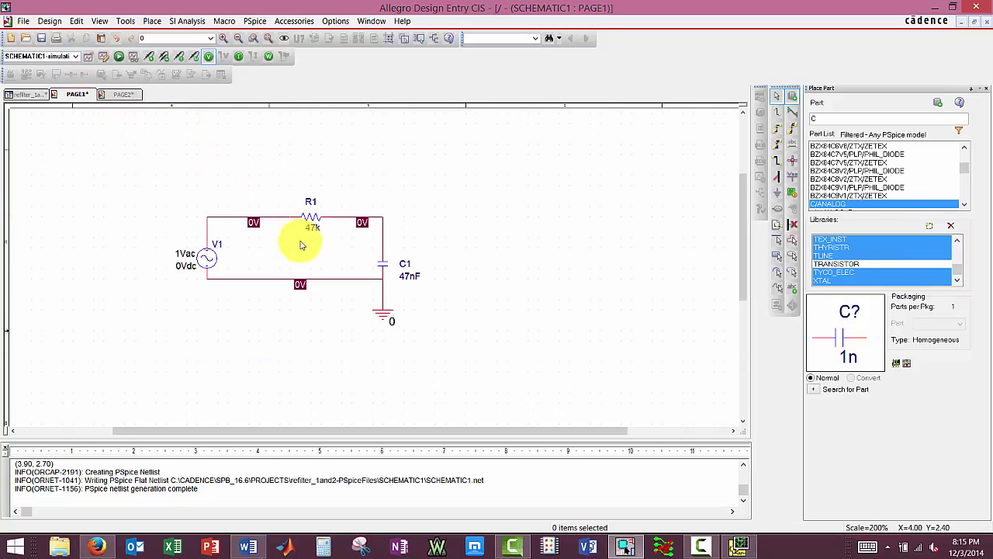
ctrl+scroll(303, 244, down, 3)
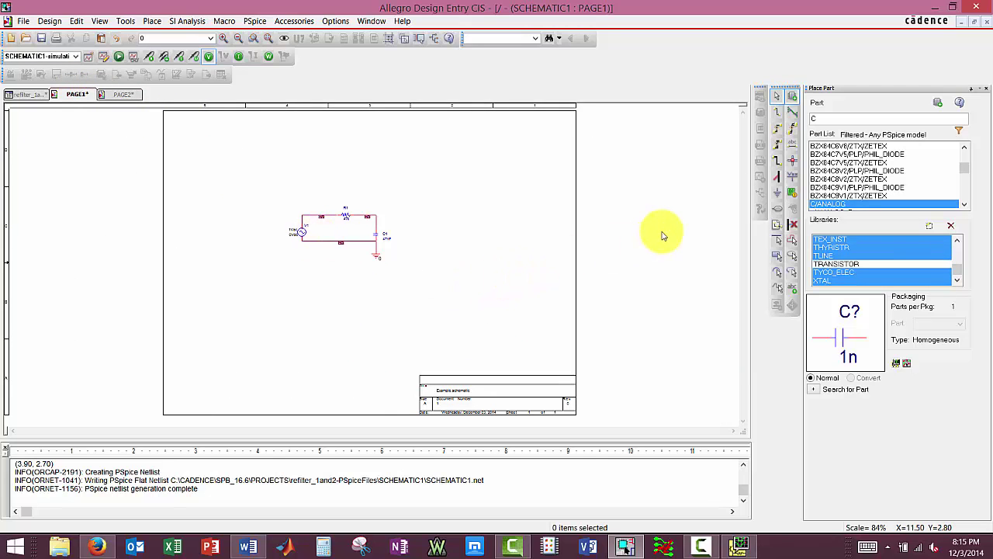